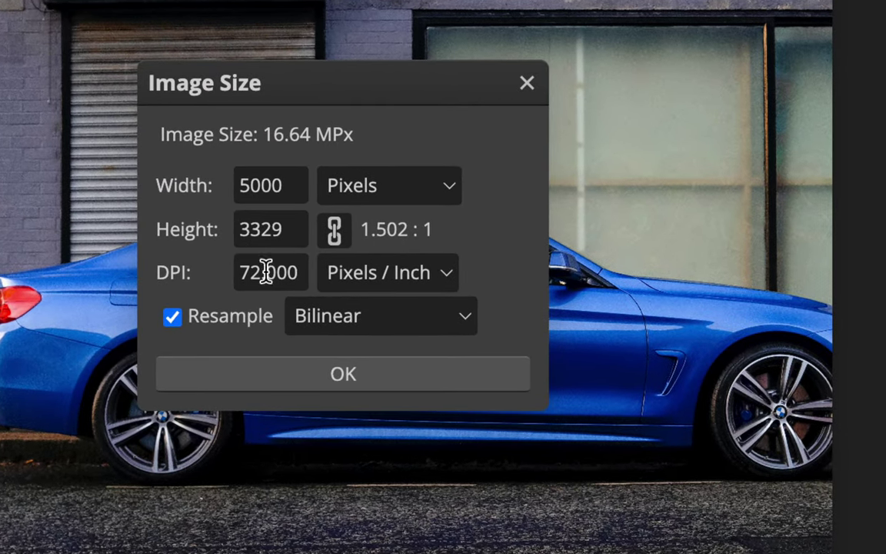
{"action": "left_click", "coordinate": [258, 266]}
{"action": "left_click", "coordinate": [238, 180]}
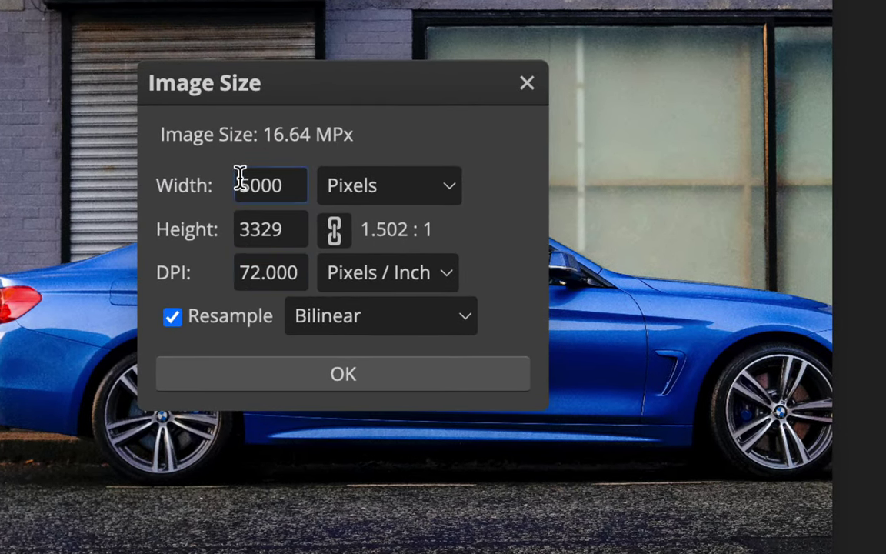
{"action": "left_click", "coordinate": [399, 277]}
{"action": "left_click", "coordinate": [492, 276]}
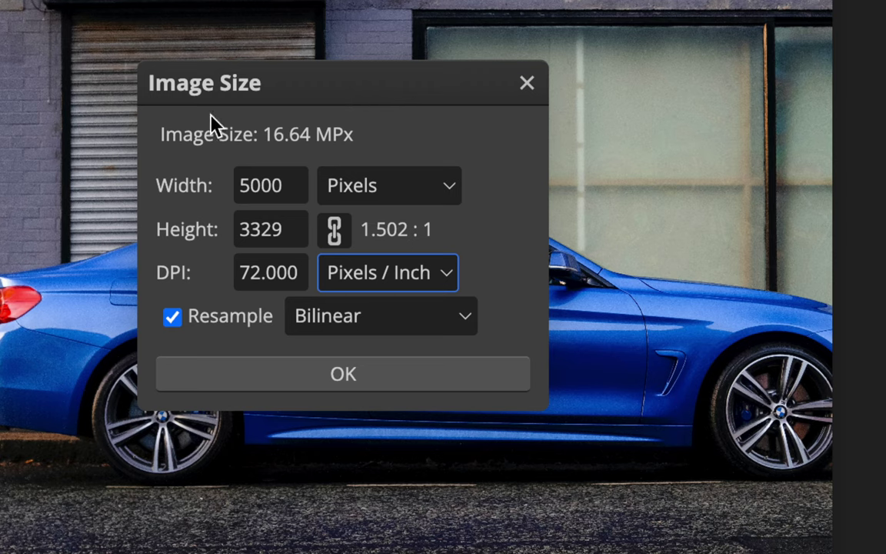
Set the image resolution to 100 pixels per inch in the image size settings.
{"action": "left_click", "coordinate": [250, 272]}
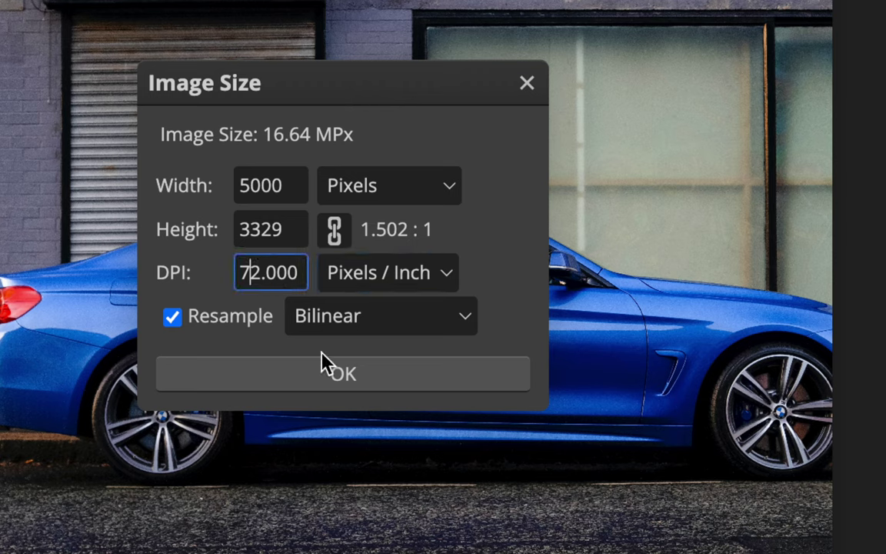
{"action": "key", "text": "Right"}
{"action": "key", "text": "BackSpace"}
{"action": "key", "text": "BackSpace"}
{"action": "type", "text": "100"}
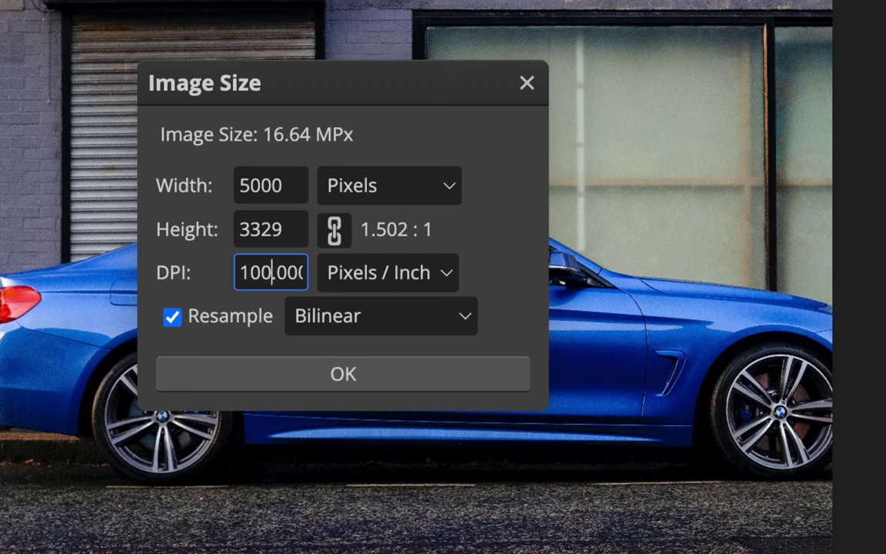
{"action": "left_click", "coordinate": [506, 258]}
Set the image width to 5000 pixels, keeping the proportions linked and the resolution at 100 pixels per inch.
{"action": "left_click", "coordinate": [249, 184]}
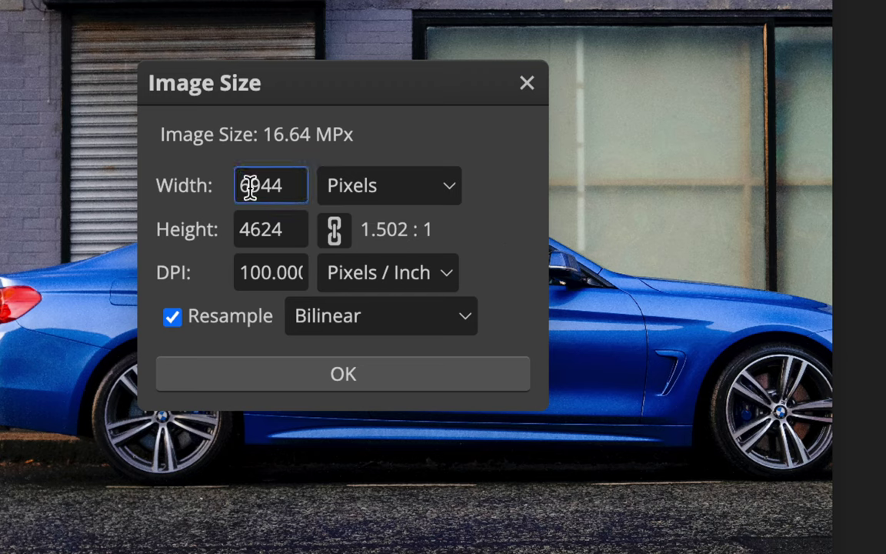
{"action": "double_click", "coordinate": [296, 184]}
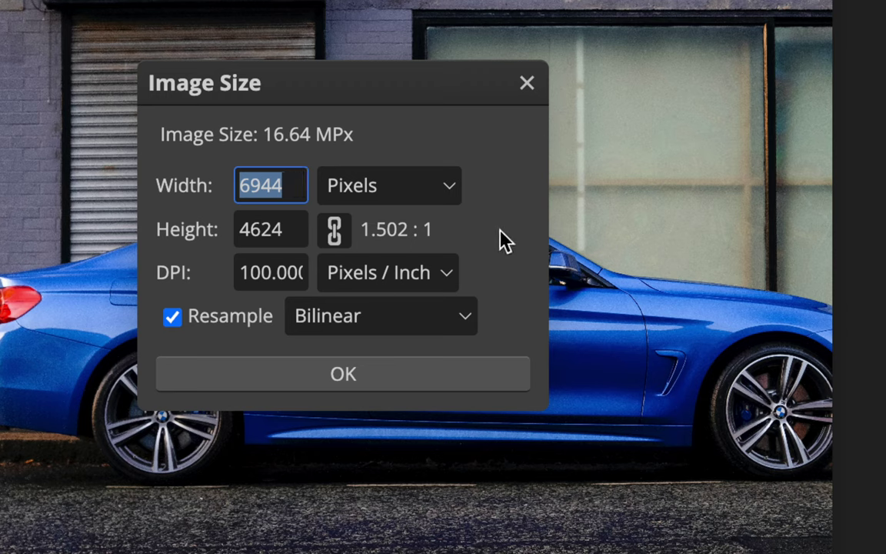
{"action": "type", "text": "5000"}
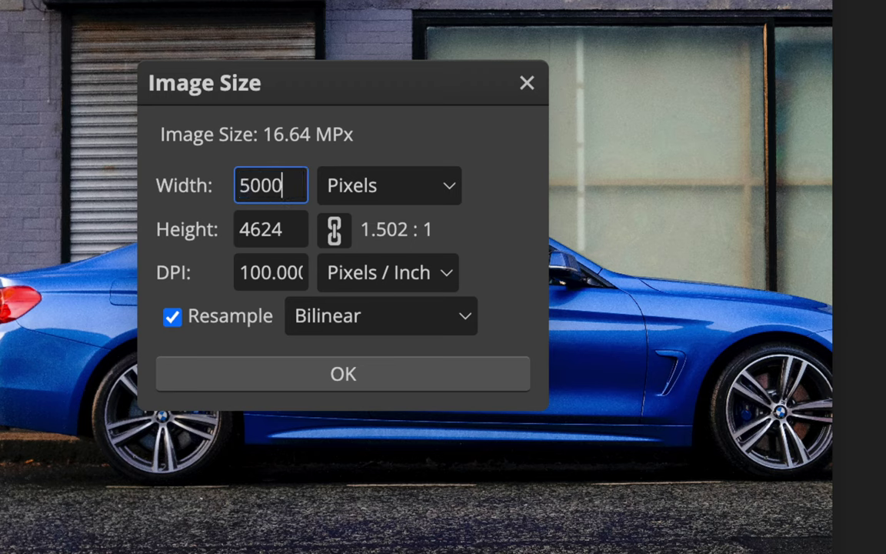
{"action": "key", "text": "Return"}
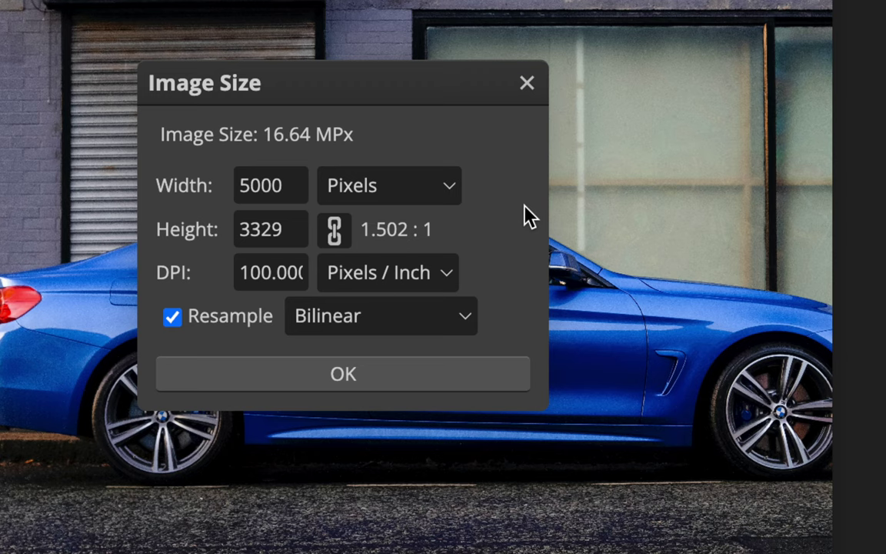
{"action": "double_click", "coordinate": [253, 184]}
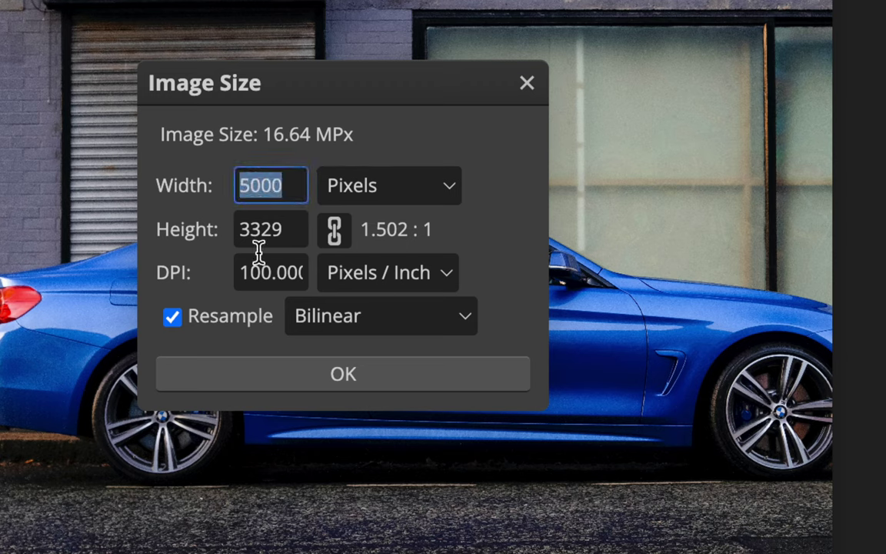
{"action": "left_click", "coordinate": [241, 270]}
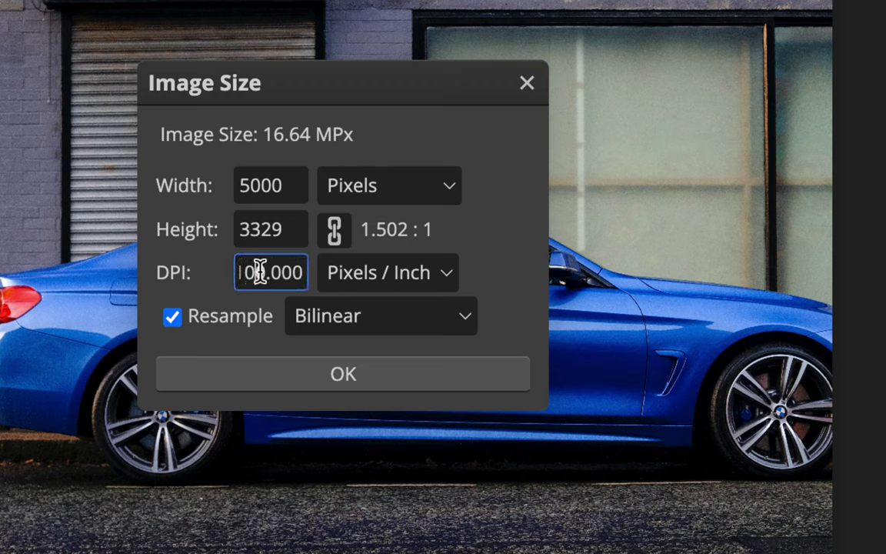
{"action": "left_click_drag", "start_coordinate": [240, 272], "coordinate": [276, 273]}
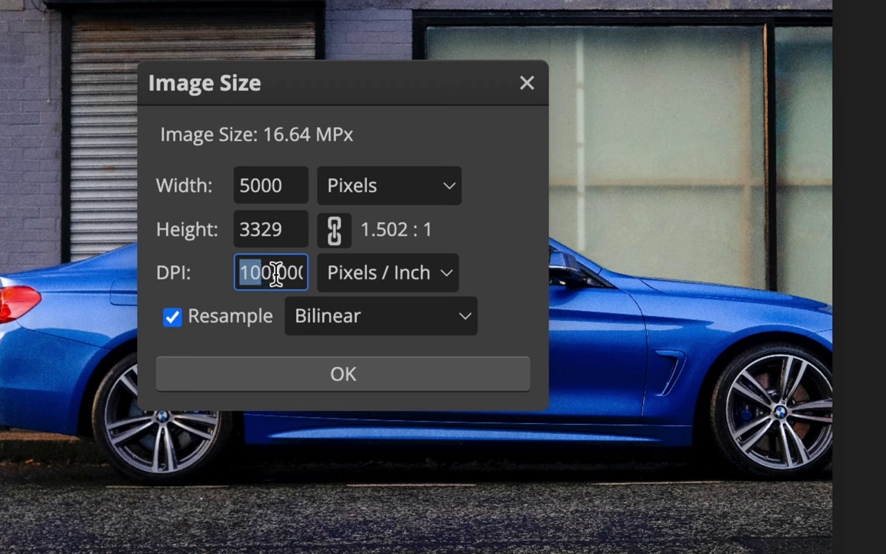
{"action": "left_click", "coordinate": [273, 272]}
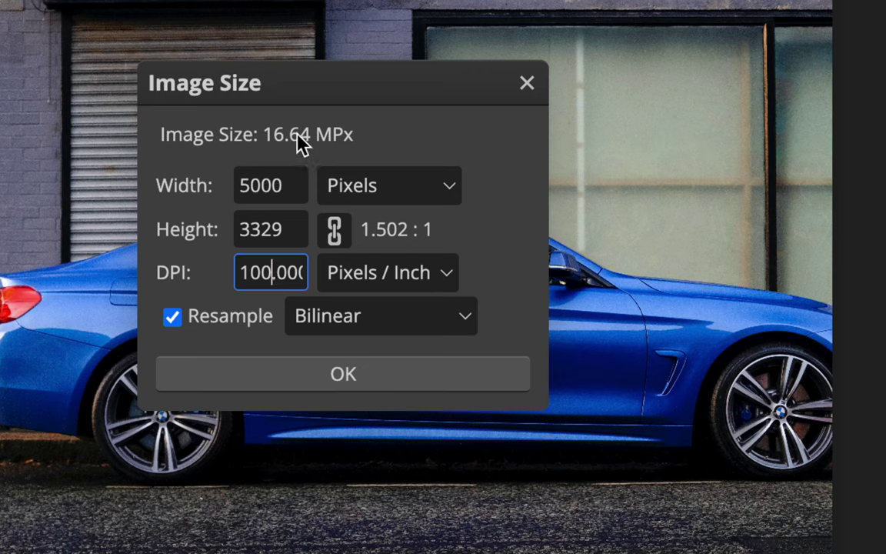
{"action": "left_click", "coordinate": [370, 137]}
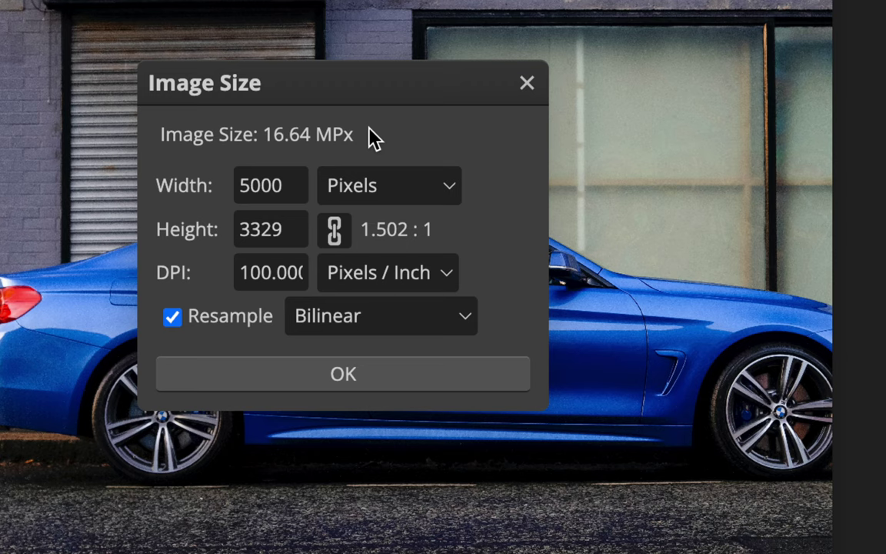
{"action": "left_click", "coordinate": [257, 271]}
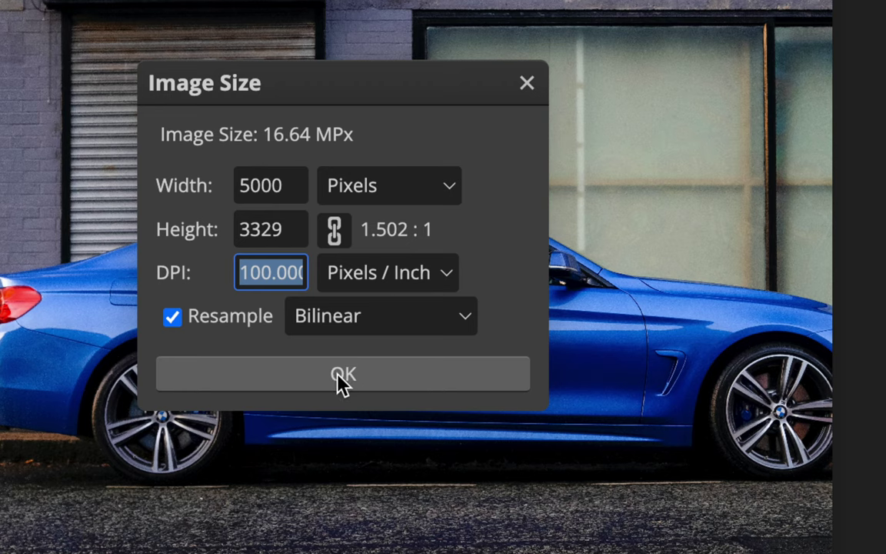
{"action": "left_click_drag", "start_coordinate": [361, 77], "coordinate": [373, 79]}
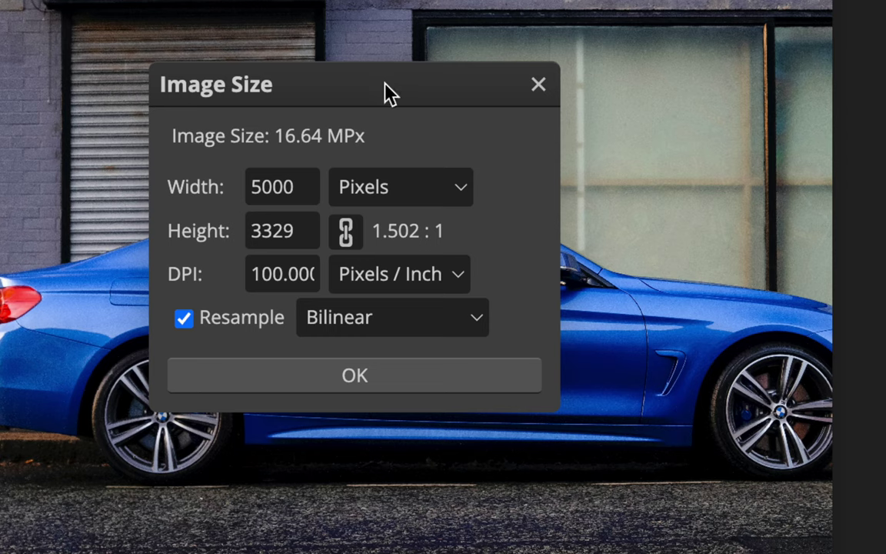
{"action": "left_click", "coordinate": [273, 188]}
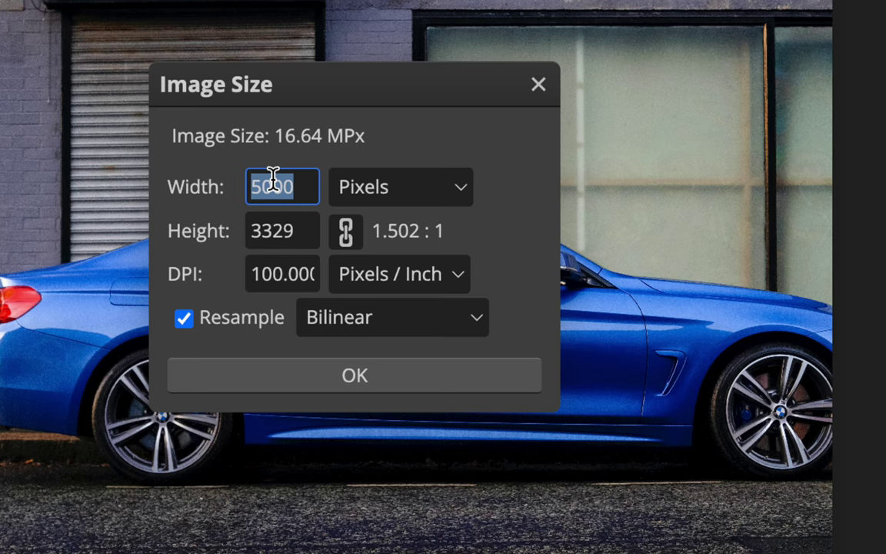
{"action": "left_click", "coordinate": [291, 271]}
{"action": "left_click", "coordinate": [290, 273]}
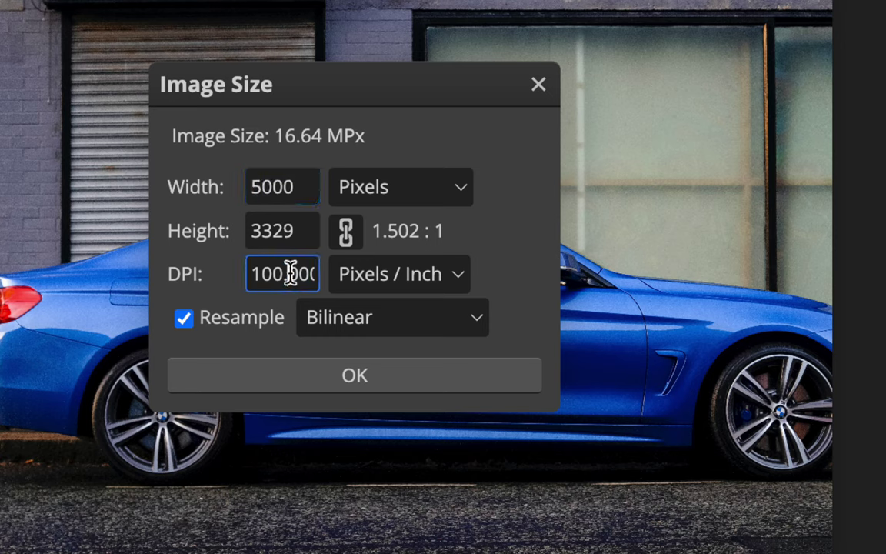
{"action": "double_click", "coordinate": [272, 274]}
{"action": "left_click", "coordinate": [273, 274]}
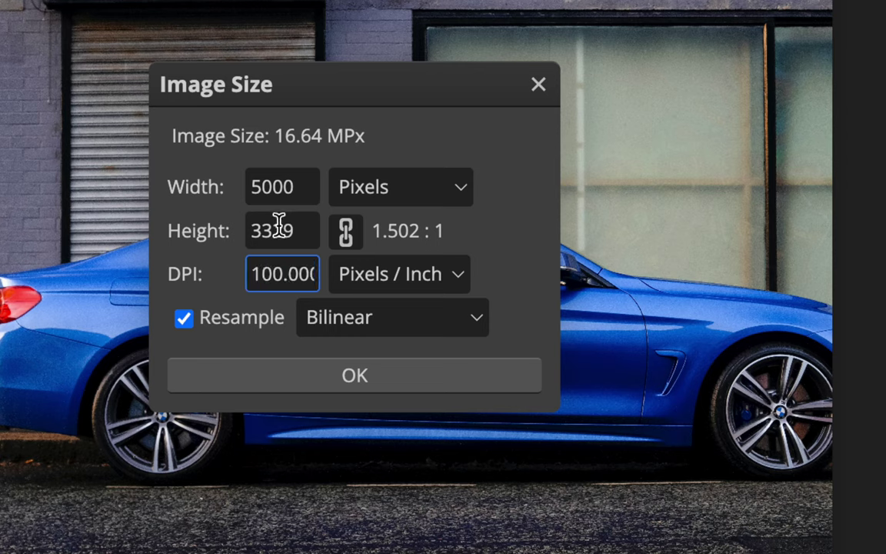
{"action": "left_click", "coordinate": [283, 180]}
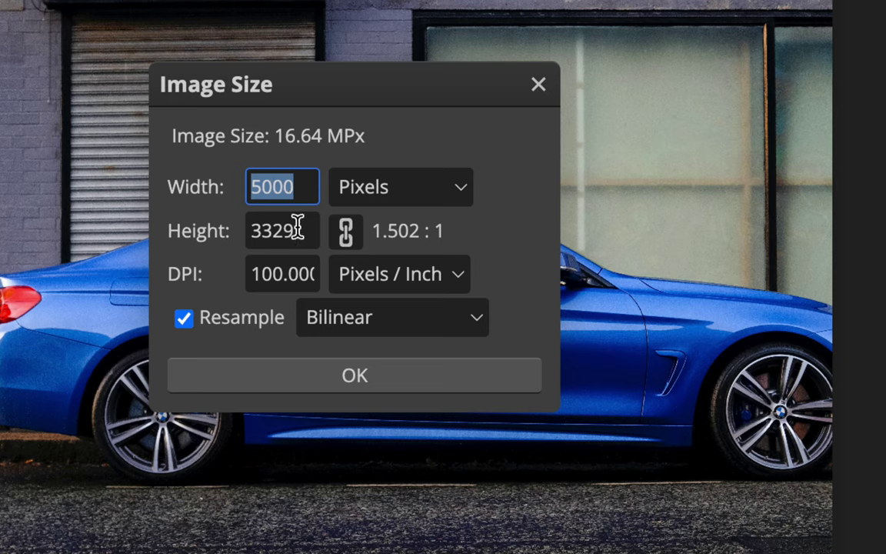
{"action": "left_click", "coordinate": [273, 263]}
{"action": "left_click", "coordinate": [260, 183]}
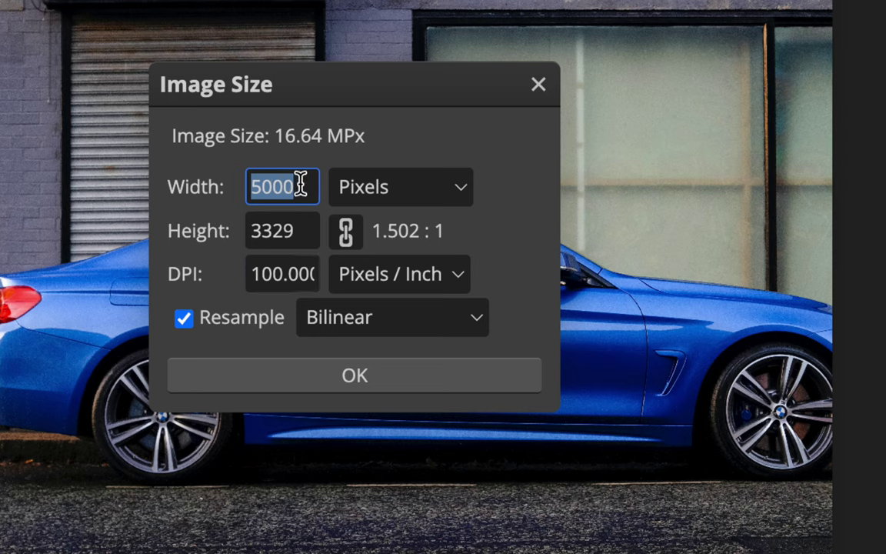
{"action": "left_click", "coordinate": [298, 186]}
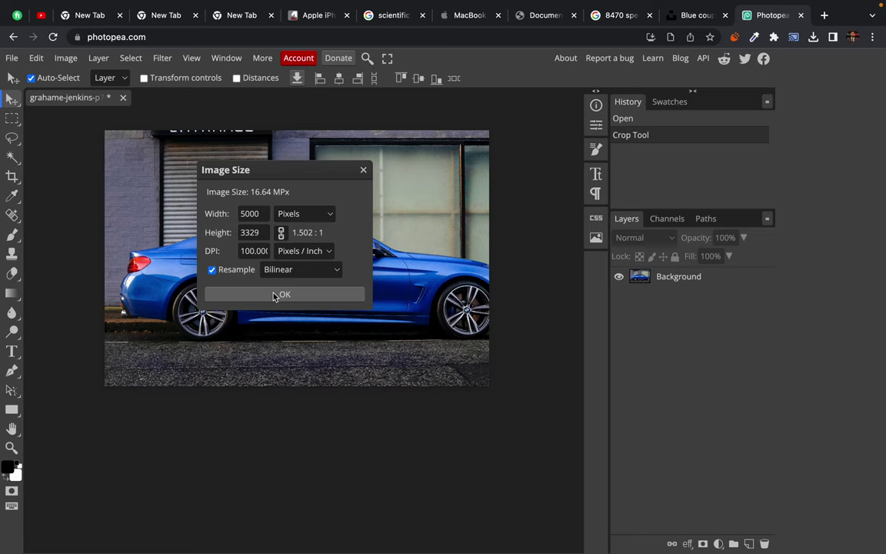
Apply the new image size settings and open the JPG export settings for the car photo.
{"action": "left_click", "coordinate": [274, 294]}
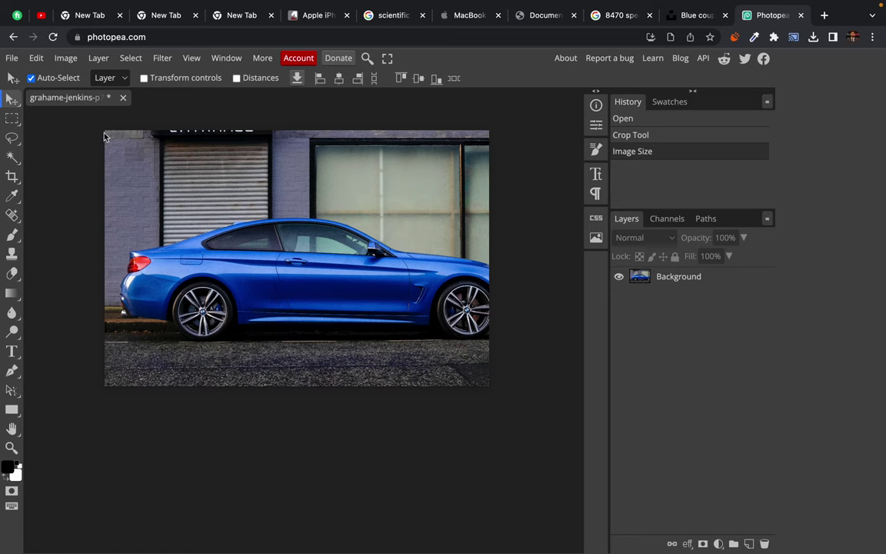
{"action": "left_click", "coordinate": [12, 60]}
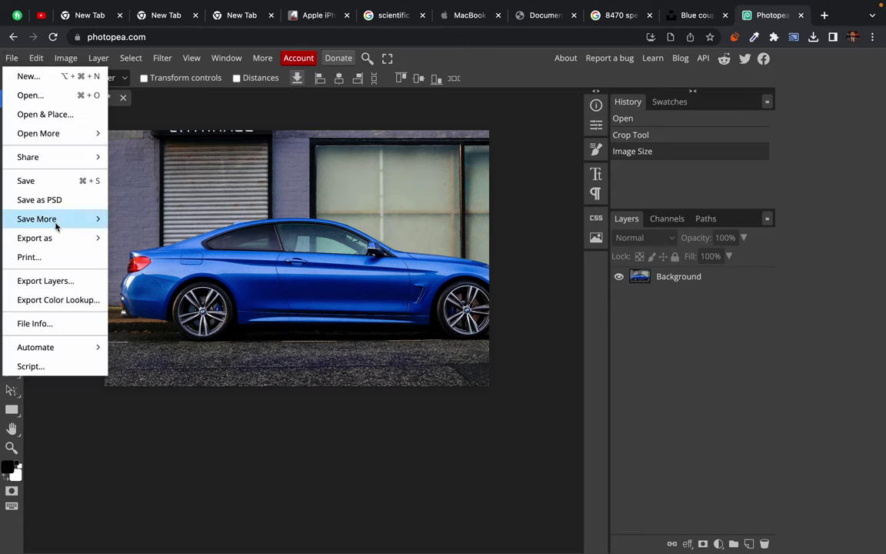
{"action": "mouse_move", "coordinate": [59, 241]}
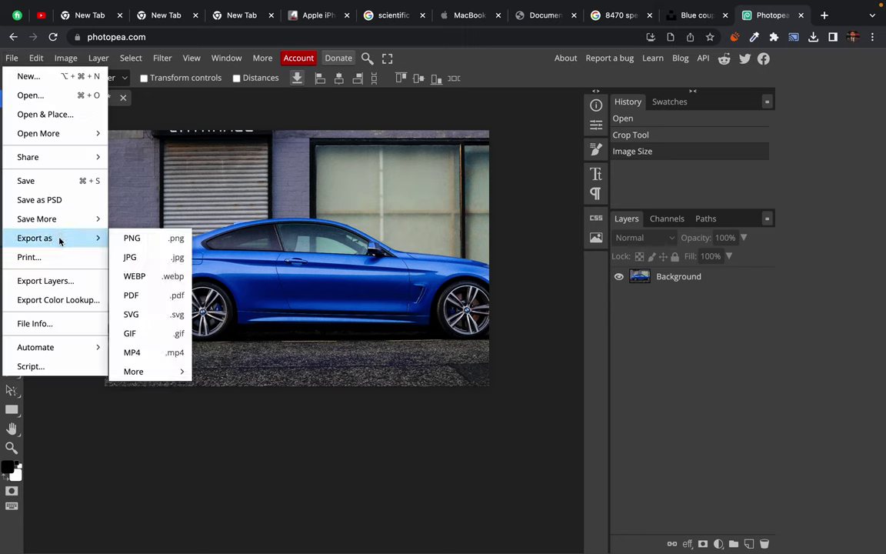
{"action": "left_click", "coordinate": [149, 261]}
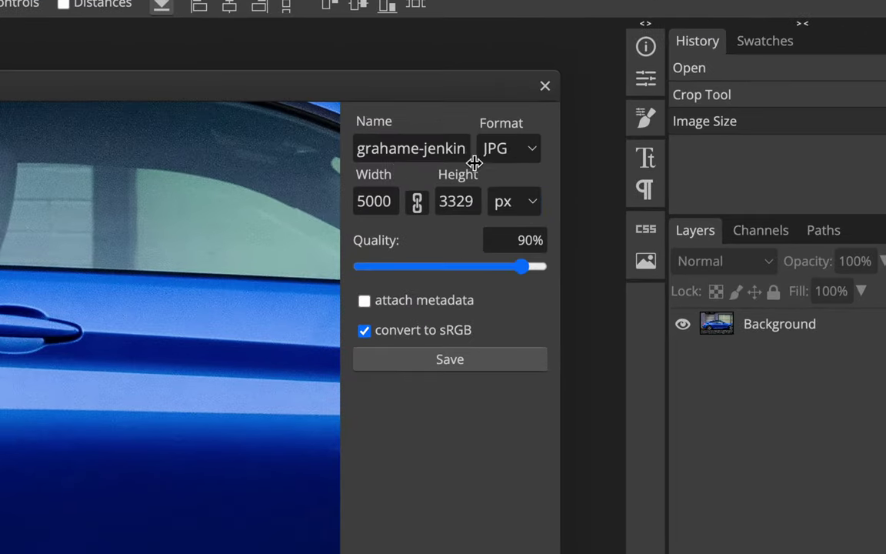
Name the JPG export file "100ppi export".
{"action": "left_click", "coordinate": [425, 148]}
{"action": "double_click", "coordinate": [426, 151]}
{"action": "key", "text": "BackSpace"}
{"action": "type", "text": "100pp"}
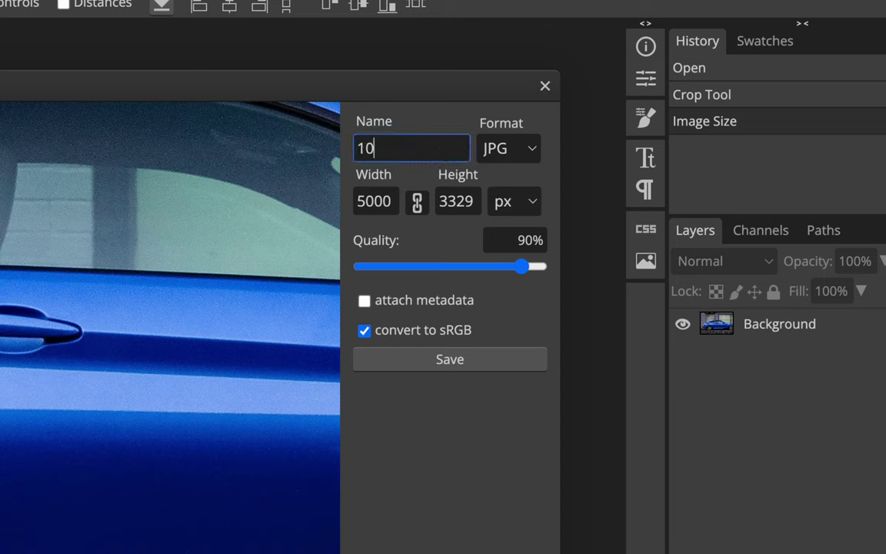
{"action": "type", "text": "i export"}
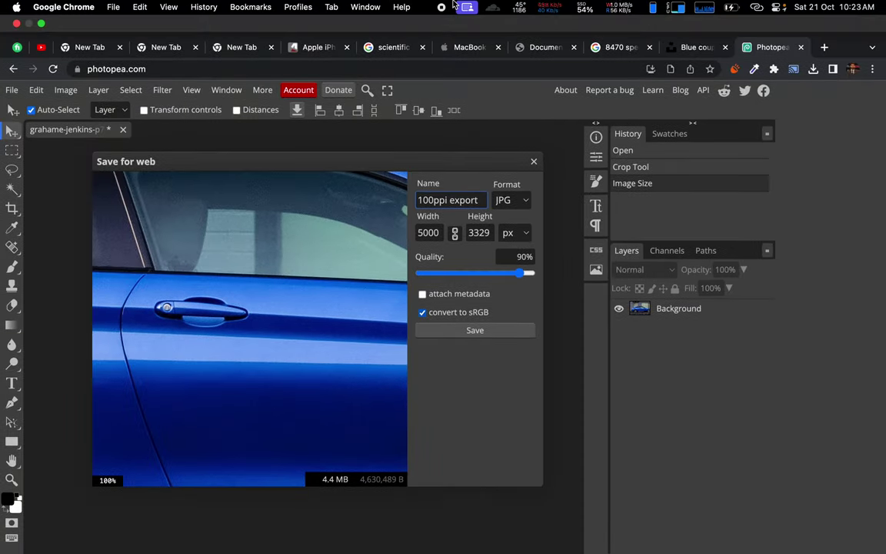
Save the JPG with sRGB conversion turned off and dismiss the ad-removal pop-up.
{"action": "left_click", "coordinate": [383, 296]}
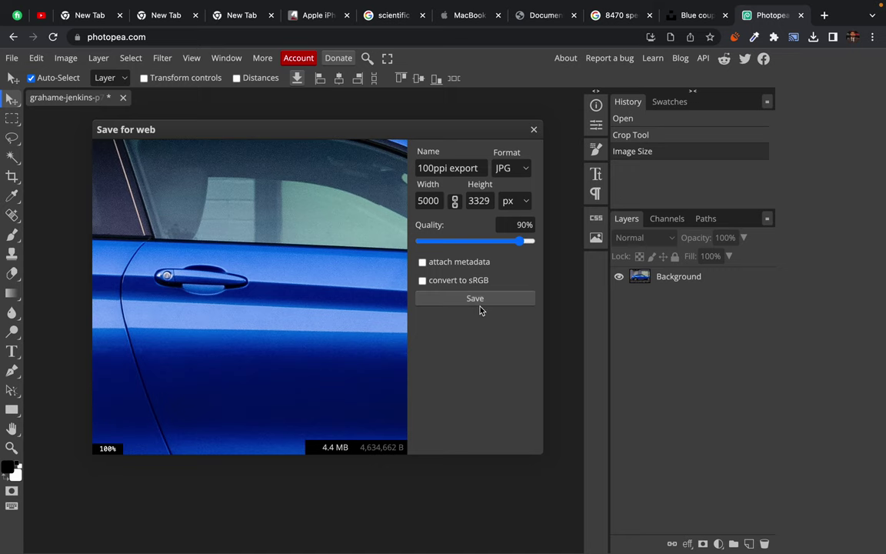
{"action": "left_click", "coordinate": [475, 299]}
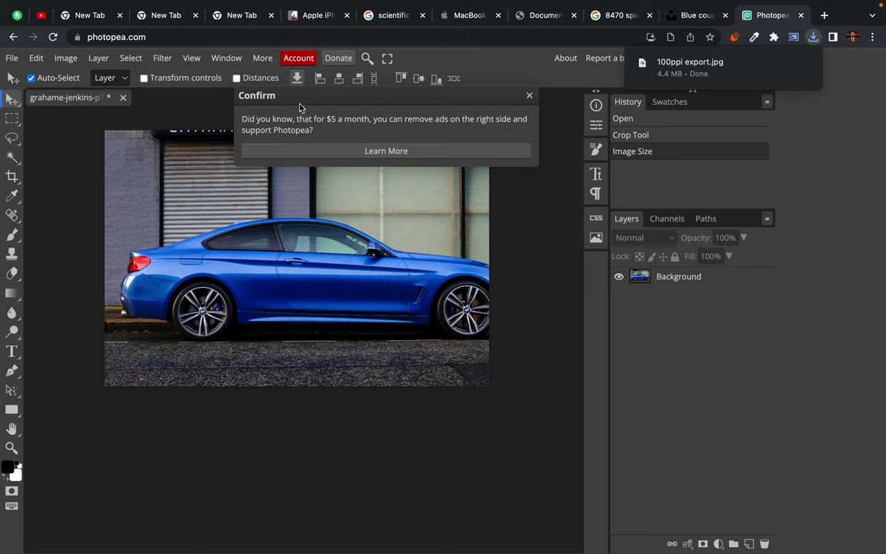
{"action": "left_click", "coordinate": [529, 96]}
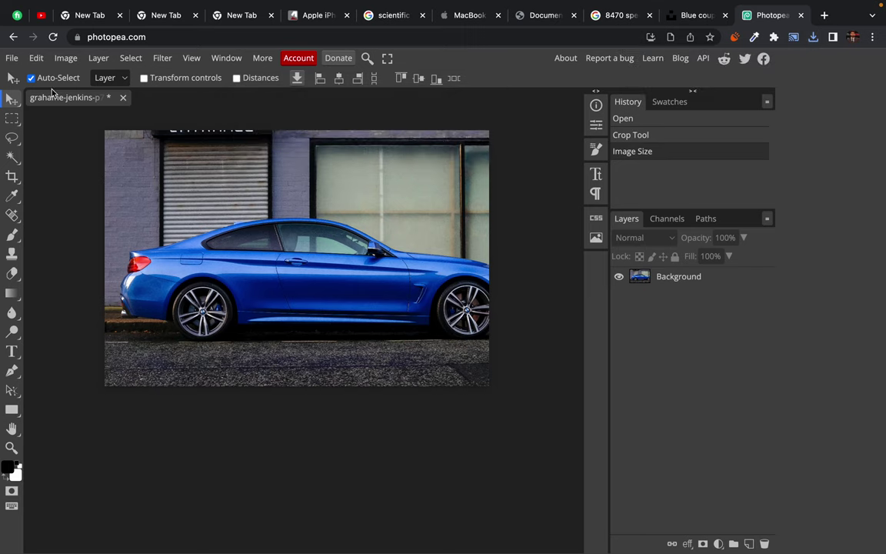
{"action": "left_click", "coordinate": [36, 57]}
{"action": "mouse_move", "coordinate": [13, 61]}
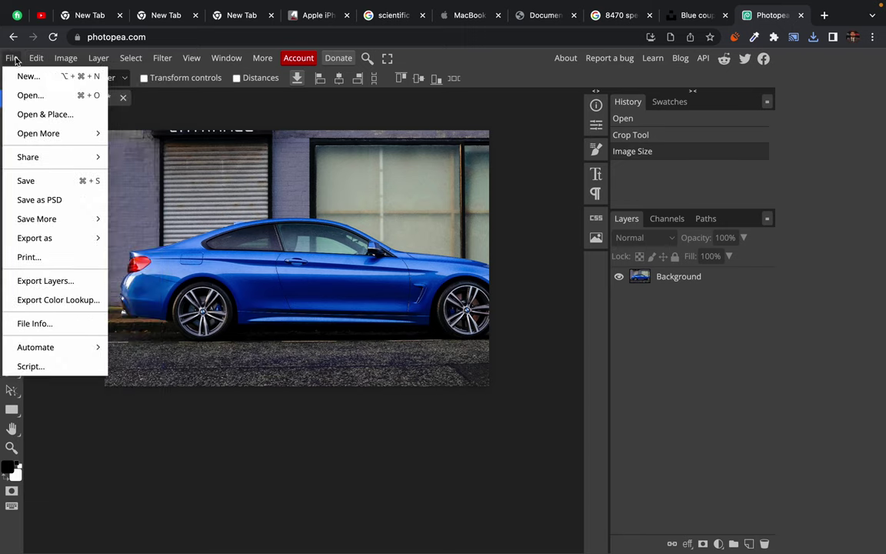
{"action": "left_click", "coordinate": [235, 109]}
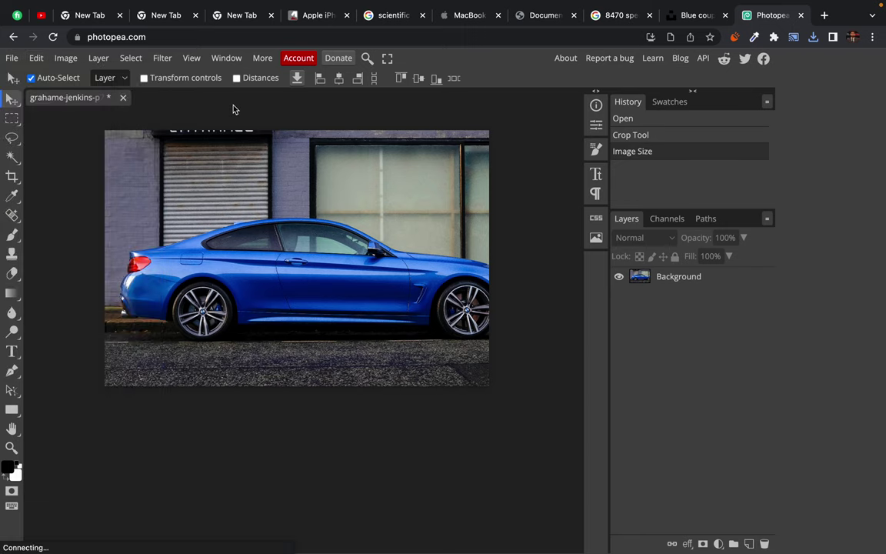
Undo the last image size change and check the photo's dimensions and resolution in the Image Size settings.
{"action": "key", "text": "ctrl+z"}
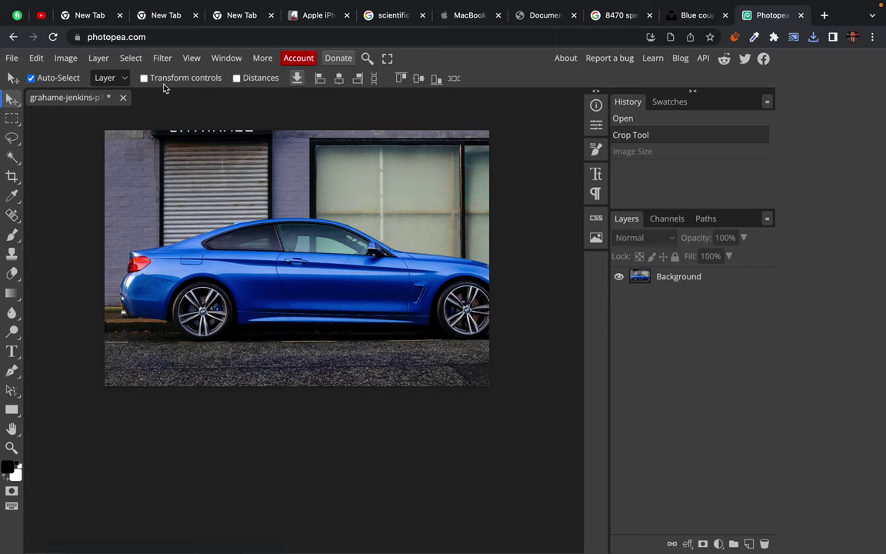
{"action": "left_click", "coordinate": [65, 58]}
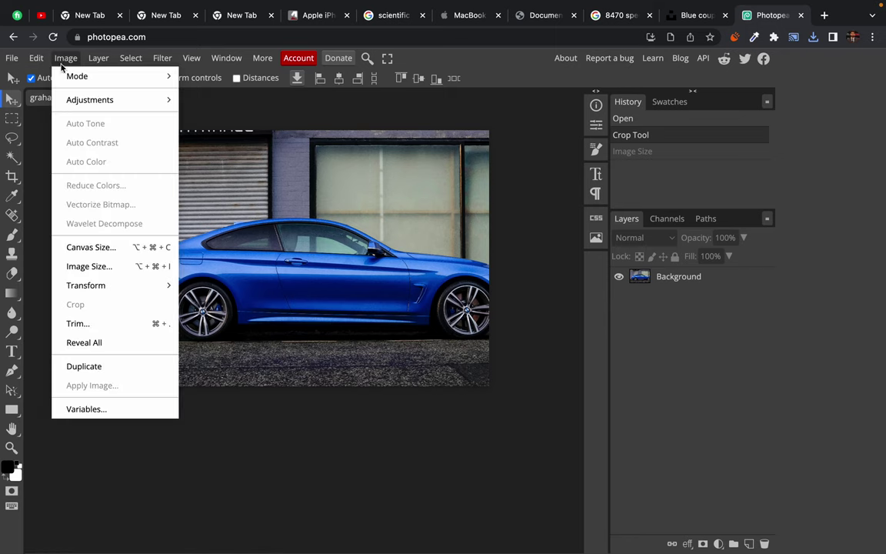
{"action": "left_click", "coordinate": [98, 265]}
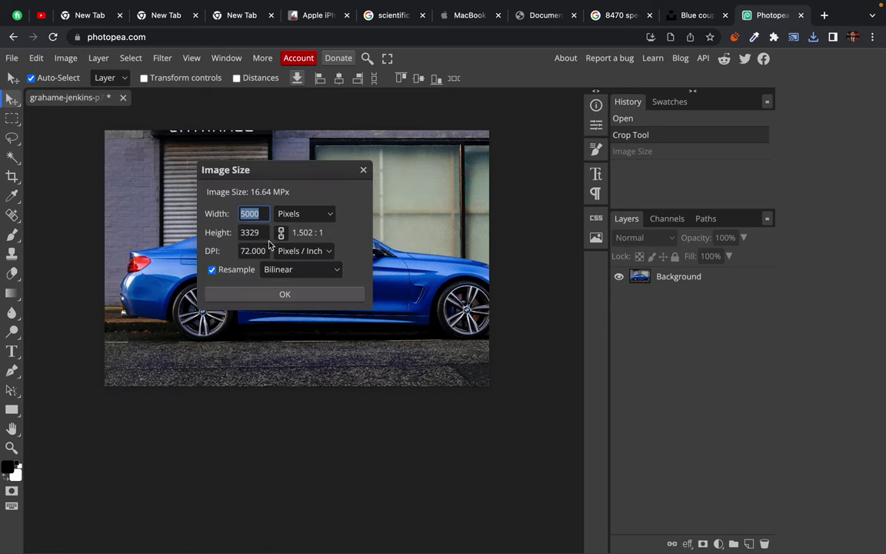
{"action": "left_click", "coordinate": [323, 181]}
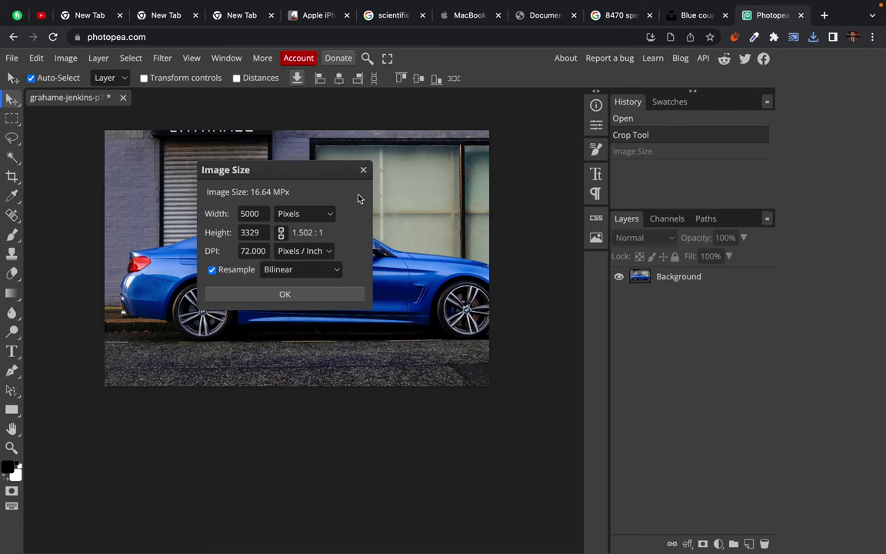
{"action": "left_click", "coordinate": [363, 171]}
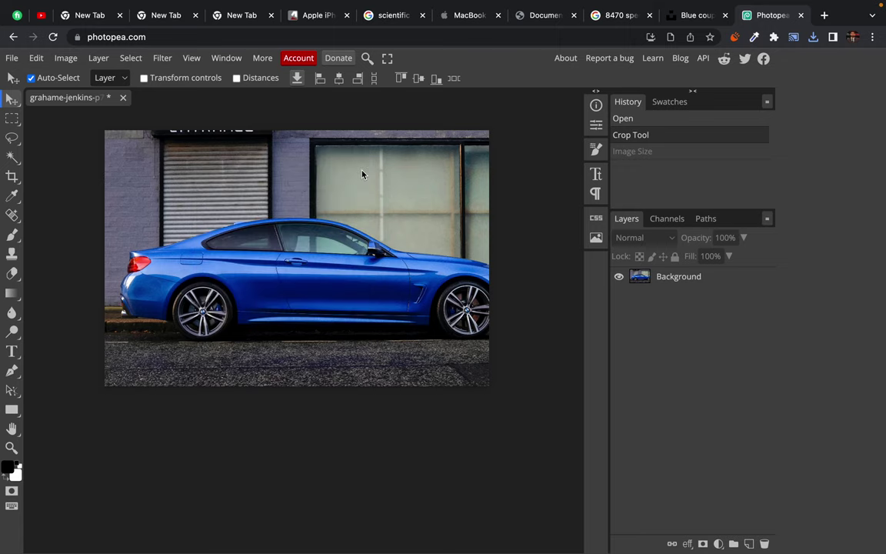
Export the car photo as a JPG at 90% quality under its default name and dismiss the ad-removal pop-up.
{"action": "left_click", "coordinate": [12, 58]}
{"action": "mouse_move", "coordinate": [61, 238]}
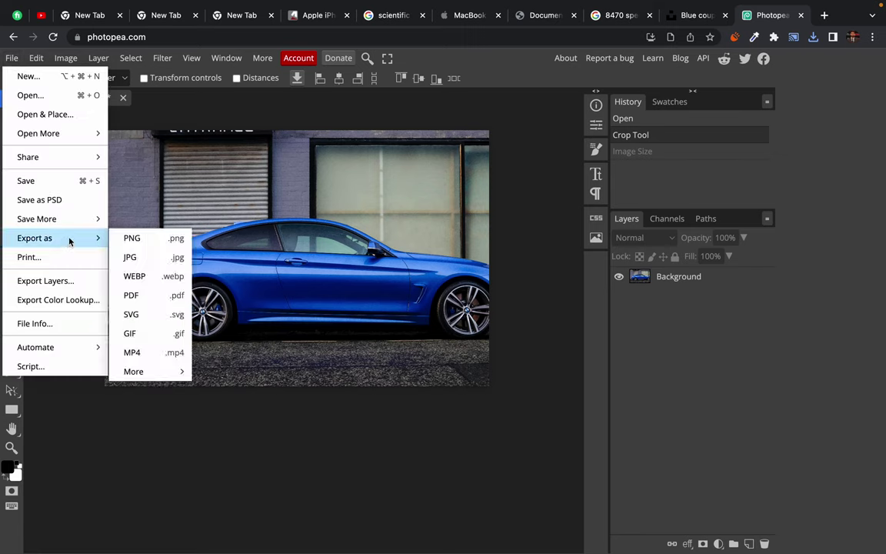
{"action": "left_click", "coordinate": [132, 257]}
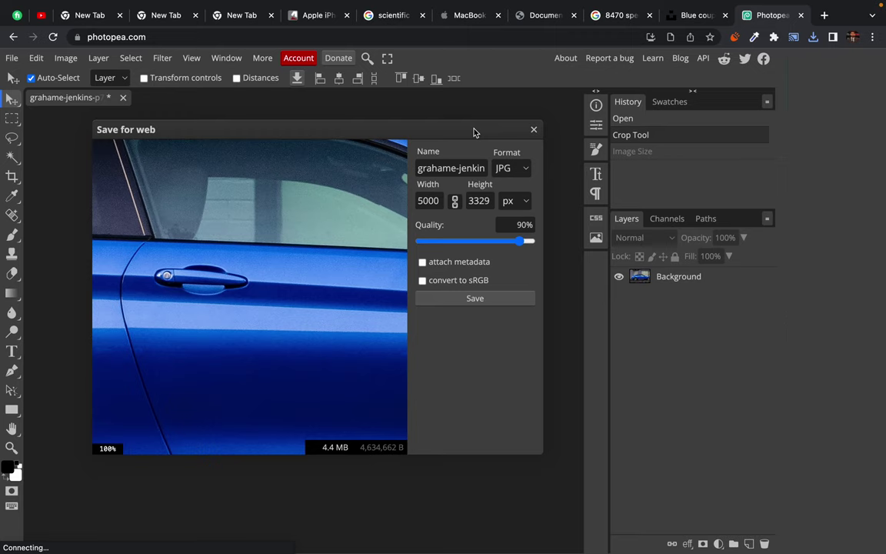
{"action": "left_click", "coordinate": [476, 302]}
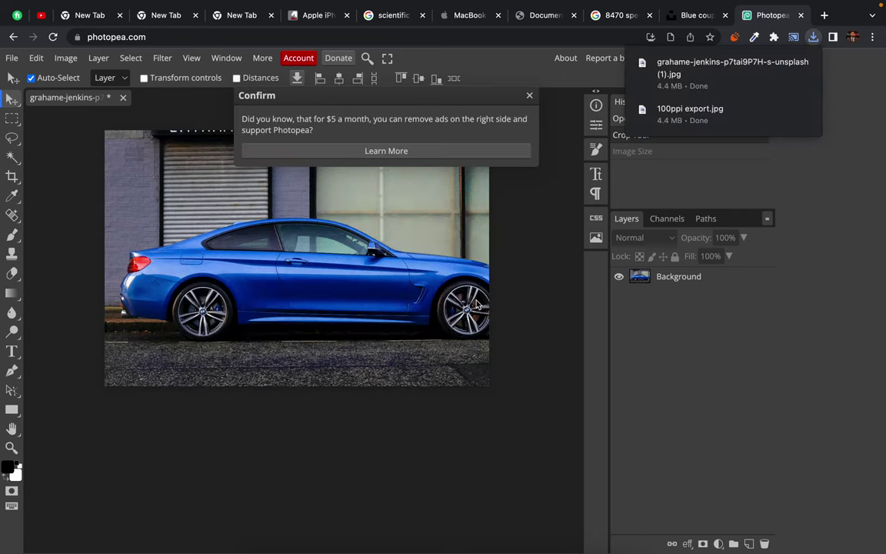
{"action": "left_click", "coordinate": [529, 95]}
Switch to Finder and rename the newly exported car JPG in Downloads as "72ppi export".
{"action": "key", "text": "ctrl+Left"}
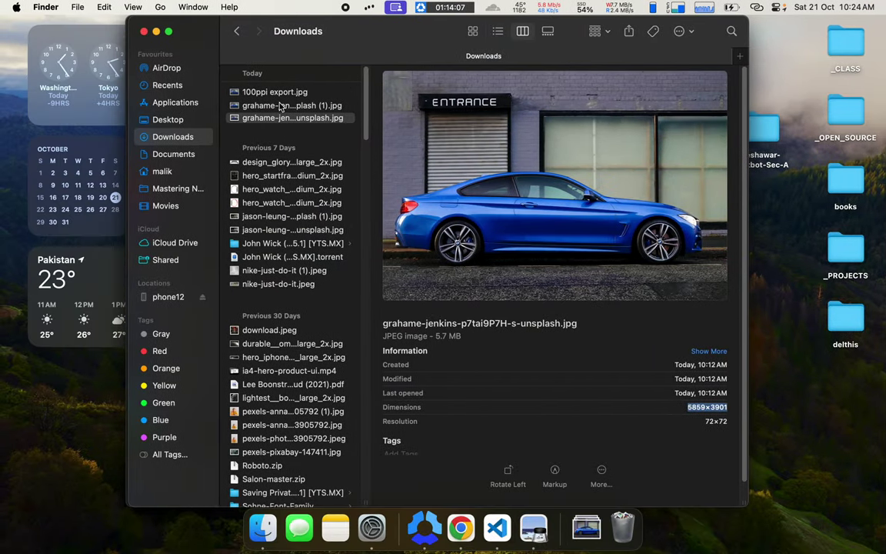
{"action": "left_click", "coordinate": [275, 106]}
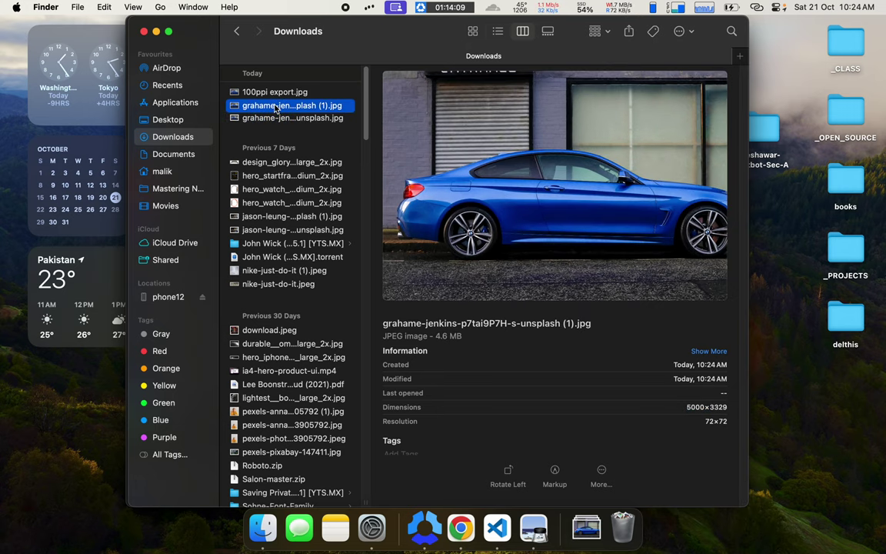
{"action": "left_click", "coordinate": [276, 106]}
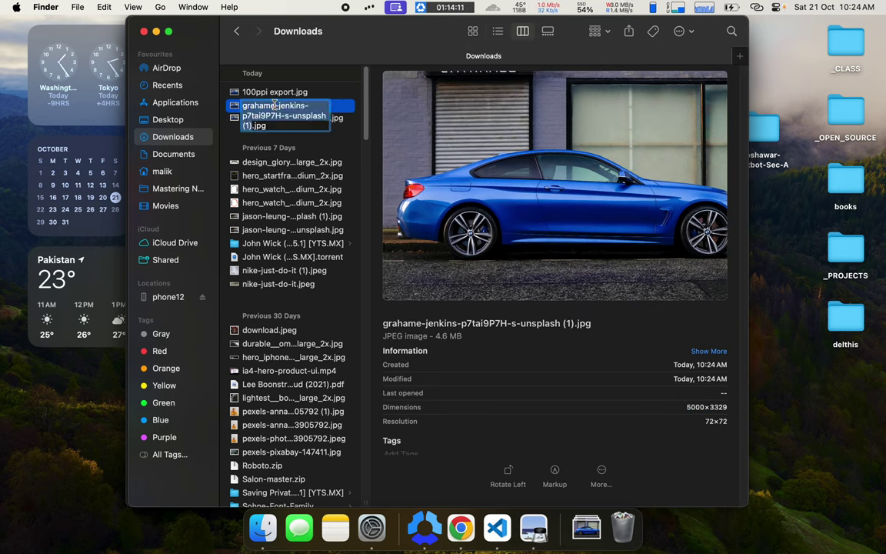
{"action": "type", "text": "72ppi export"}
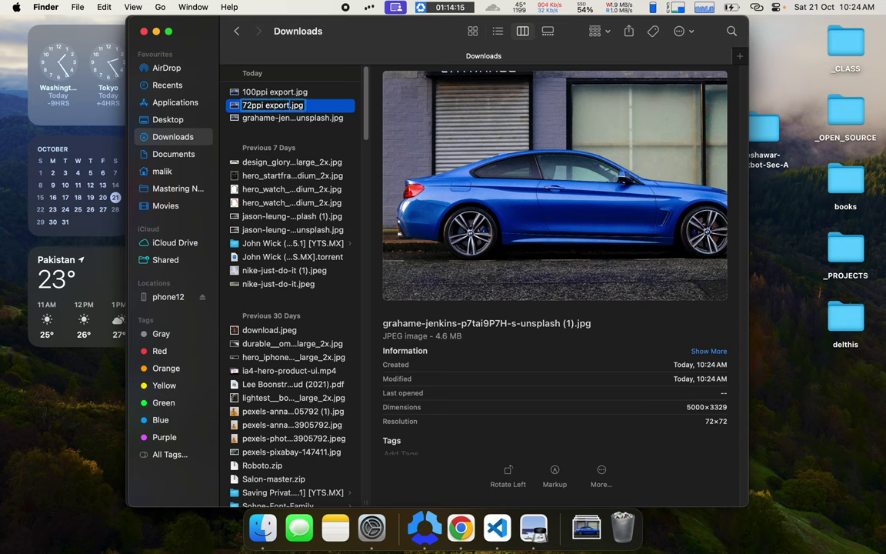
{"action": "key", "text": "Return"}
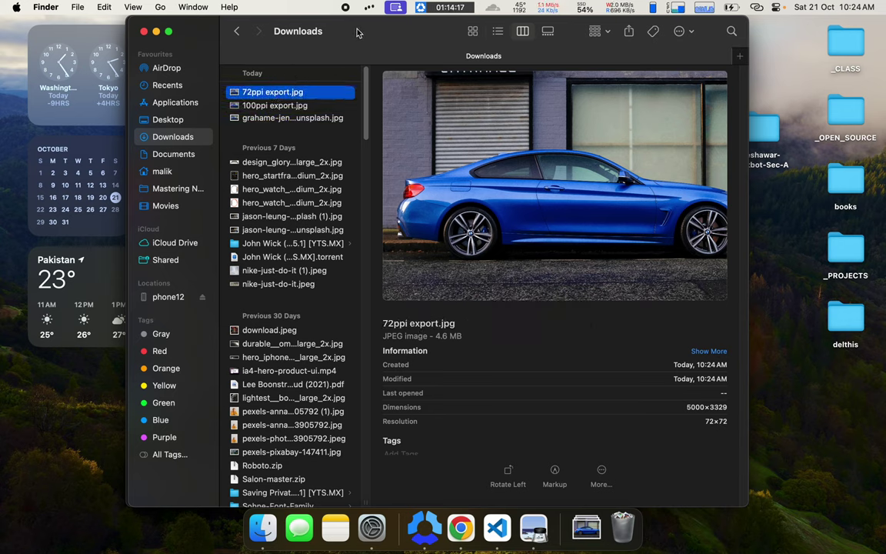
Compare the file size, dimensions and resolution of 72ppi export.jpg and 100ppi export.jpg.
{"action": "key", "text": "Down"}
{"action": "key", "text": "Up"}
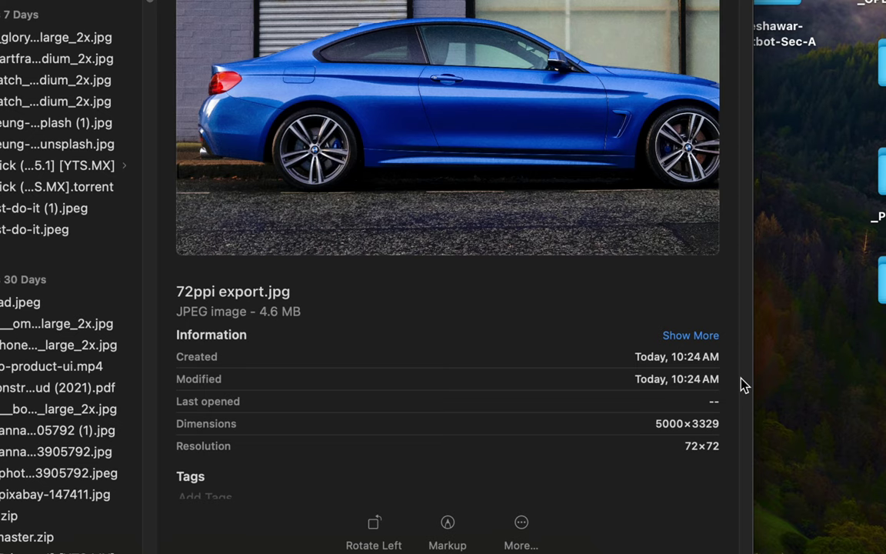
{"action": "key", "text": "Down"}
{"action": "key", "text": "Up"}
{"action": "key", "text": "Down"}
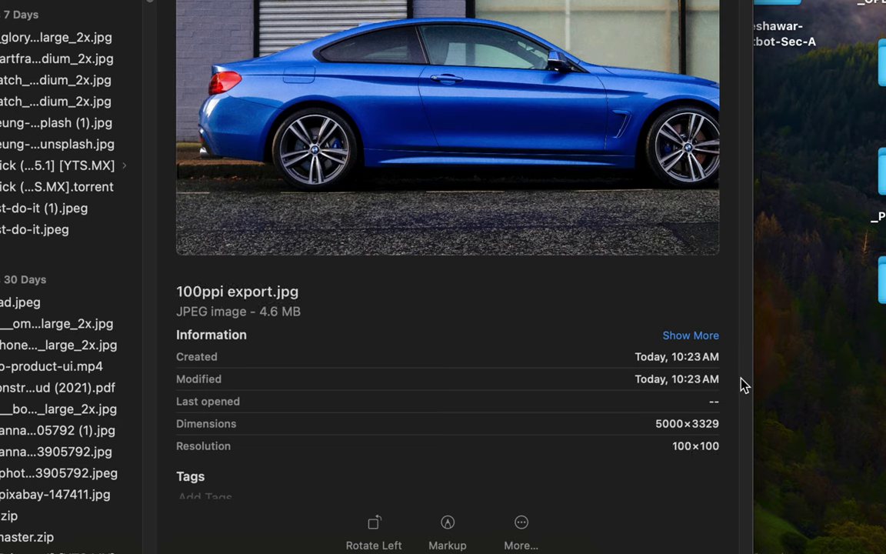
{"action": "key", "text": "Up"}
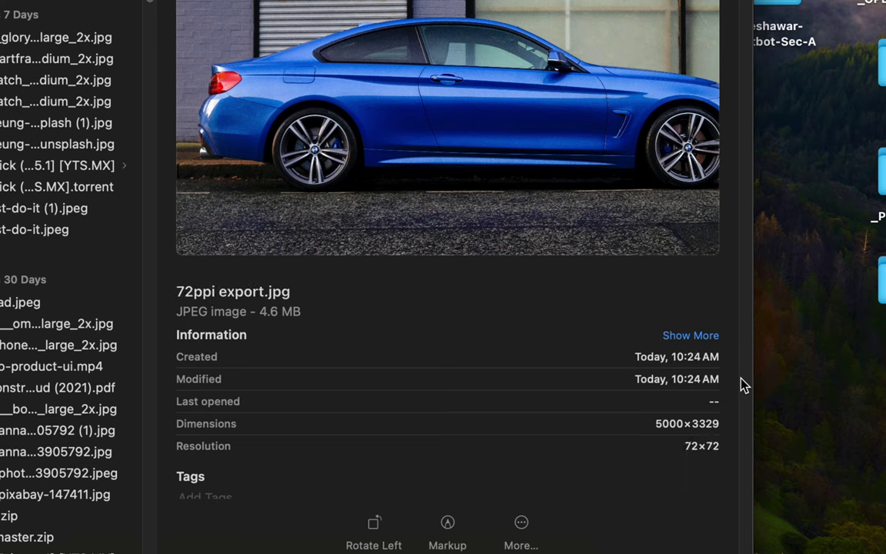
{"action": "key", "text": "Down"}
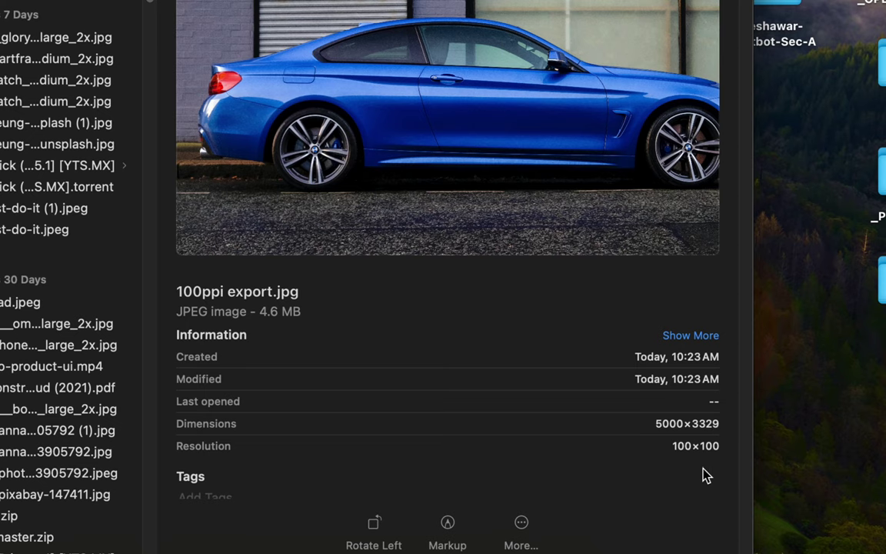
{"action": "left_click_drag", "start_coordinate": [675, 447], "coordinate": [721, 446]}
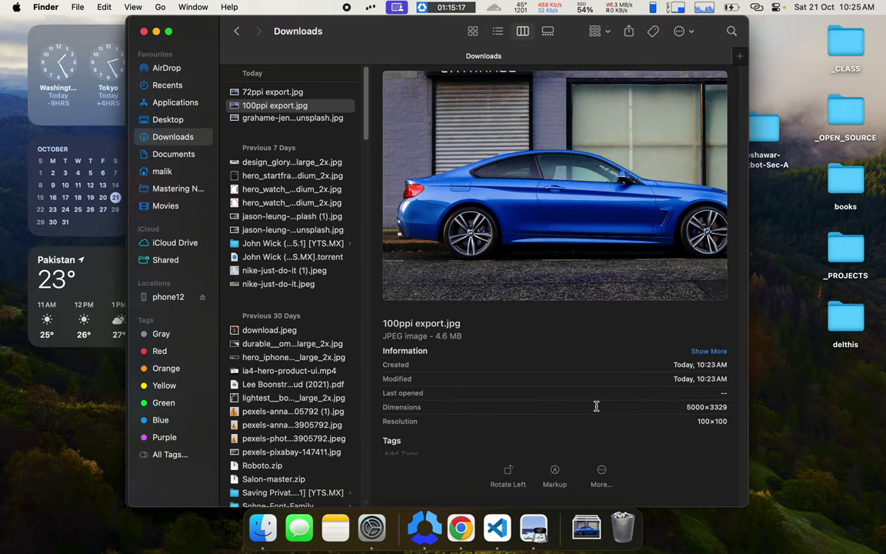
Copy 72ppi export.jpg and 100ppi export.jpg from Downloads into the img folder of "3. html5 images" in VS Code.
{"action": "left_click", "coordinate": [269, 93]}
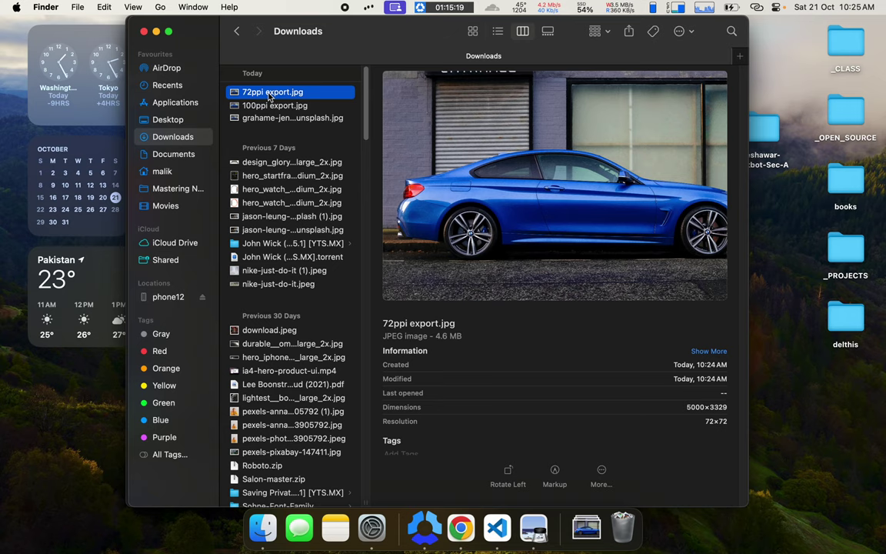
{"action": "left_click", "coordinate": [268, 107], "text": "shift"}
{"action": "left_click_drag", "start_coordinate": [268, 110], "coordinate": [142, 156]}
{"action": "key", "text": "ctrl+Right"}
{"action": "key", "text": "ctrl+Right"}
{"action": "key", "text": "ctrl+Right"}
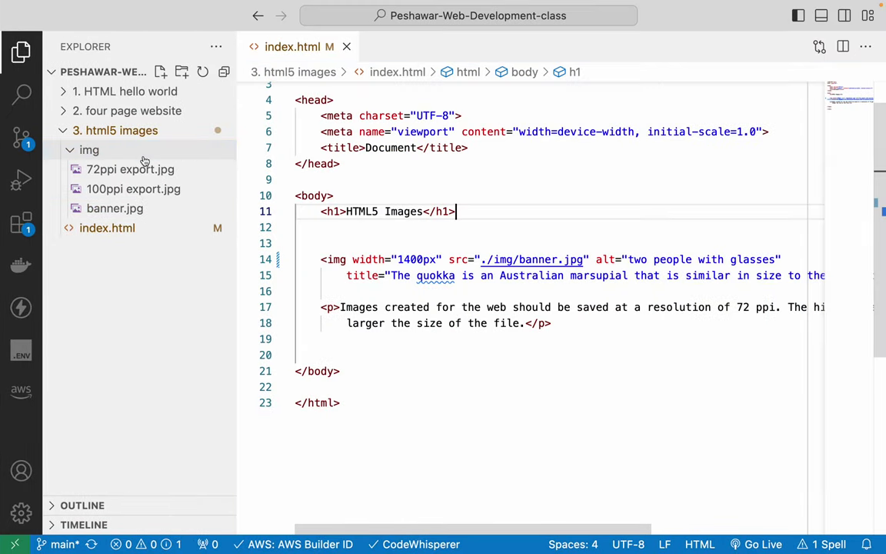
Add an img element below the paragraph in index.html with the source "./img/72ppi export.jpg" and an empty alt.
{"action": "left_click", "coordinate": [567, 322]}
{"action": "key", "text": "Return"}
{"action": "key", "text": "Return"}
{"action": "key", "text": "BackSpace"}
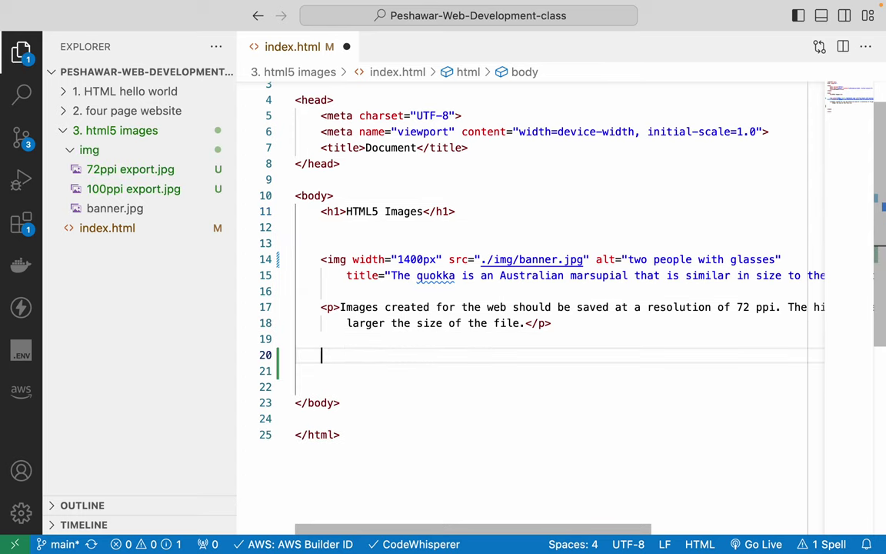
{"action": "type", "text": "img"}
{"action": "key", "text": "Tab"}
{"action": "type", "text": "./"}
{"action": "key", "text": "Return"}
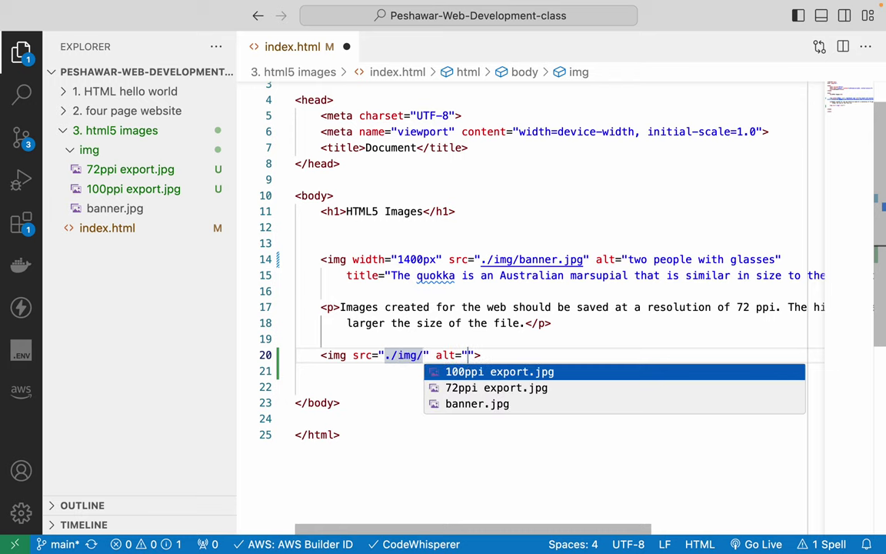
{"action": "key", "text": "Down"}
{"action": "key", "text": "Return"}
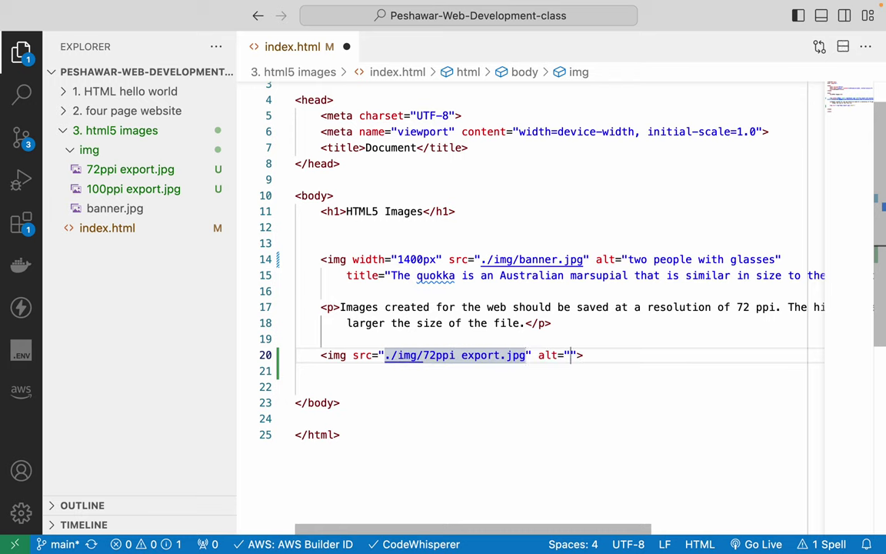
Duplicate the 72 ppi image line and change the copy's source to "./img/100ppi export.jpg".
{"action": "key", "text": "shift+alt+Down"}
{"action": "key", "text": "BackSpace"}
{"action": "key", "text": "BackSpace"}
{"action": "key", "text": "BackSpace"}
{"action": "key", "text": "BackSpace"}
{"action": "key", "text": "BackSpace"}
{"action": "key", "text": "BackSpace"}
{"action": "key", "text": "BackSpace"}
{"action": "key", "text": "BackSpace"}
{"action": "key", "text": "BackSpace"}
{"action": "key", "text": "BackSpace"}
{"action": "key", "text": "BackSpace"}
{"action": "key", "text": "BackSpace"}
{"action": "key", "text": "BackSpace"}
{"action": "key", "text": "BackSpace"}
{"action": "key", "text": "BackSpace"}
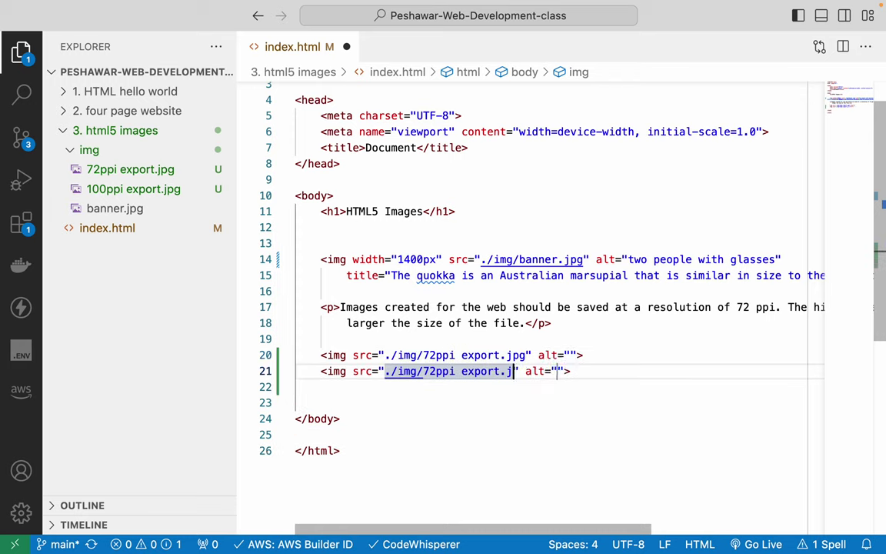
{"action": "key", "text": "BackSpace"}
{"action": "type", "text": "100"}
{"action": "type", "text": "p"}
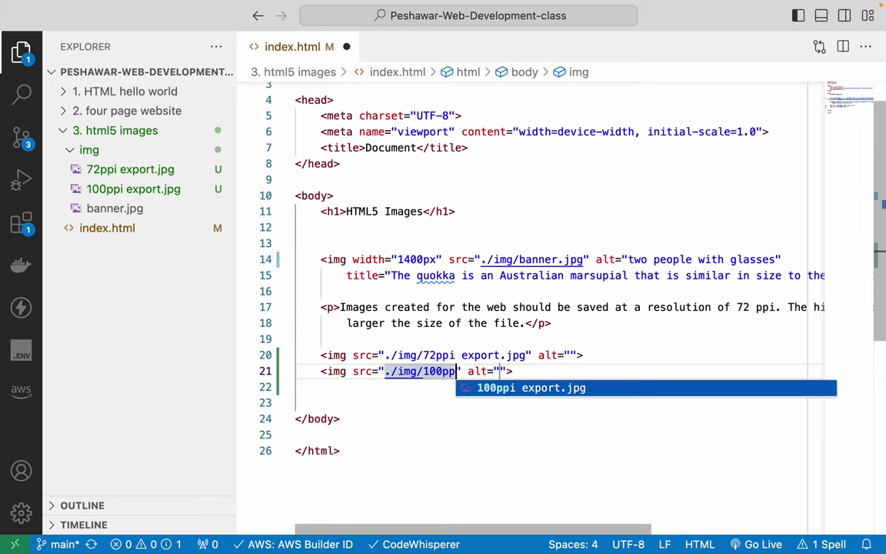
{"action": "key", "text": "Return"}
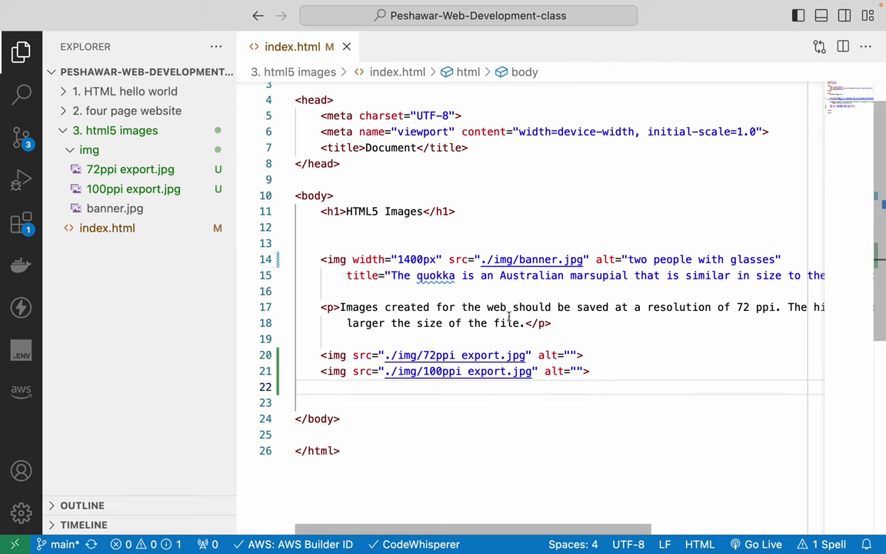
Switch to Chrome, refresh the HTML5 Images page and compare how the 72 ppi and 100 ppi car photos display.
{"action": "key", "text": "super+Tab"}
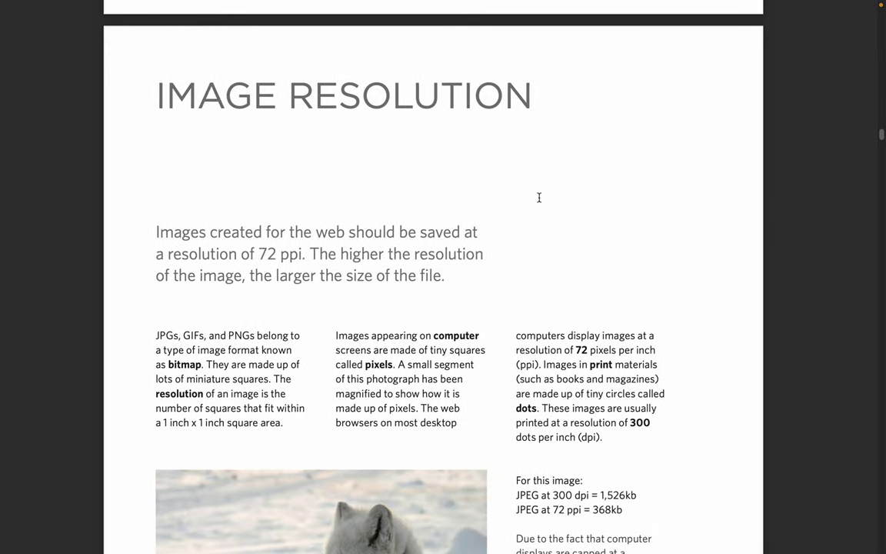
{"action": "key", "text": "super+Tab"}
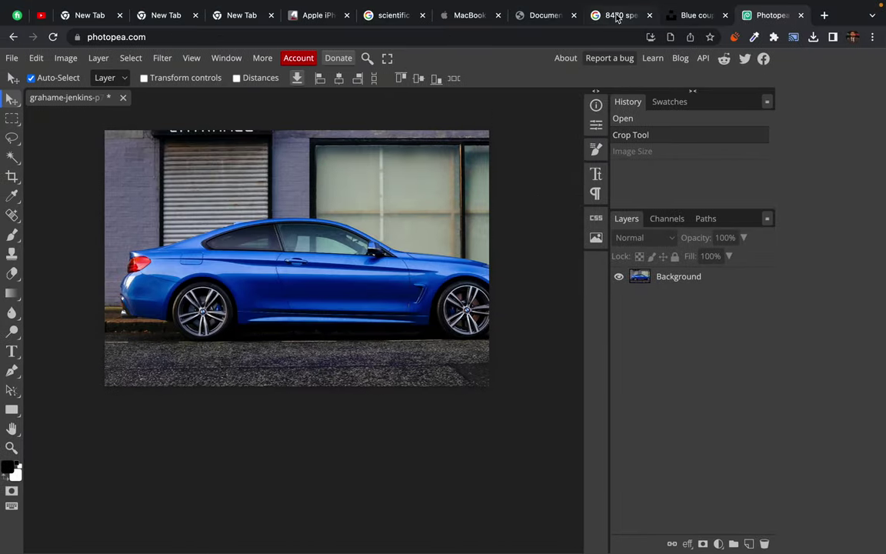
{"action": "left_click", "coordinate": [531, 18]}
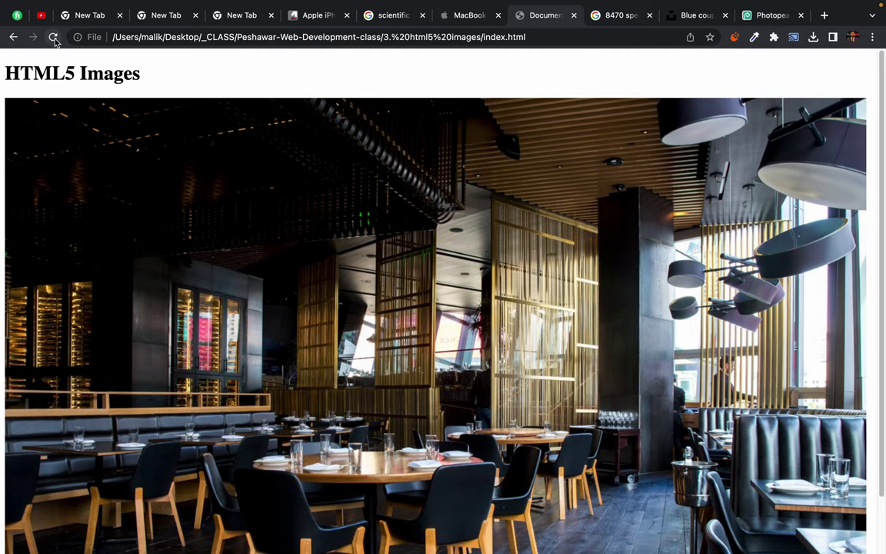
{"action": "scroll", "coordinate": [253, 232], "scroll_direction": "down", "scroll_amount": 10}
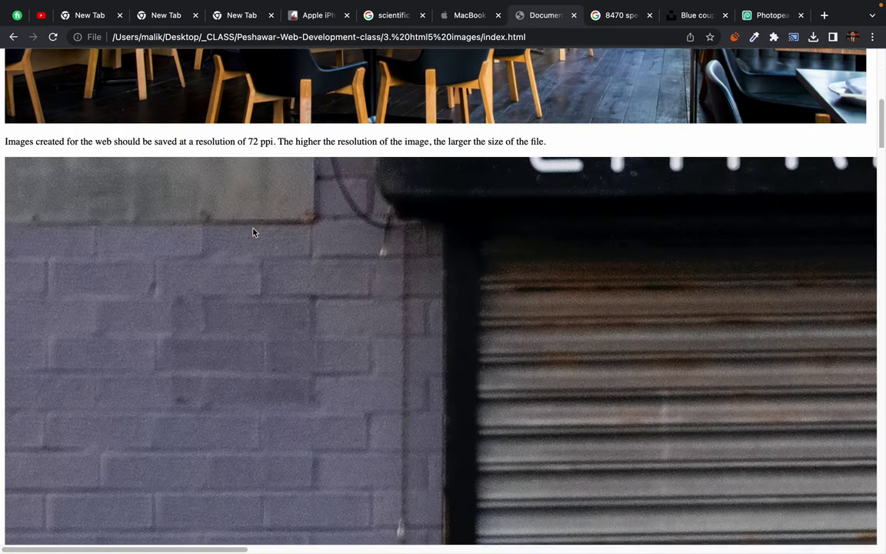
{"action": "scroll", "coordinate": [253, 232], "scroll_direction": "down", "scroll_amount": 15}
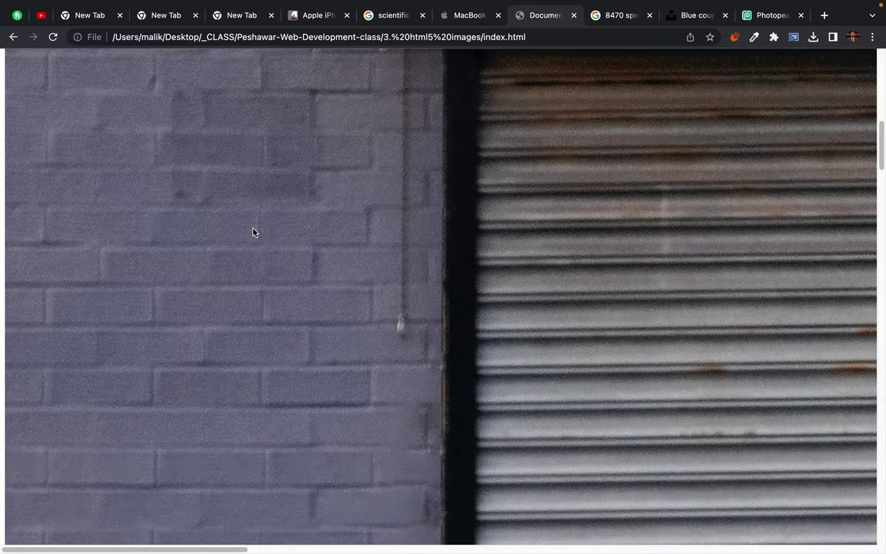
{"action": "scroll", "coordinate": [253, 232], "scroll_direction": "down", "scroll_amount": 10}
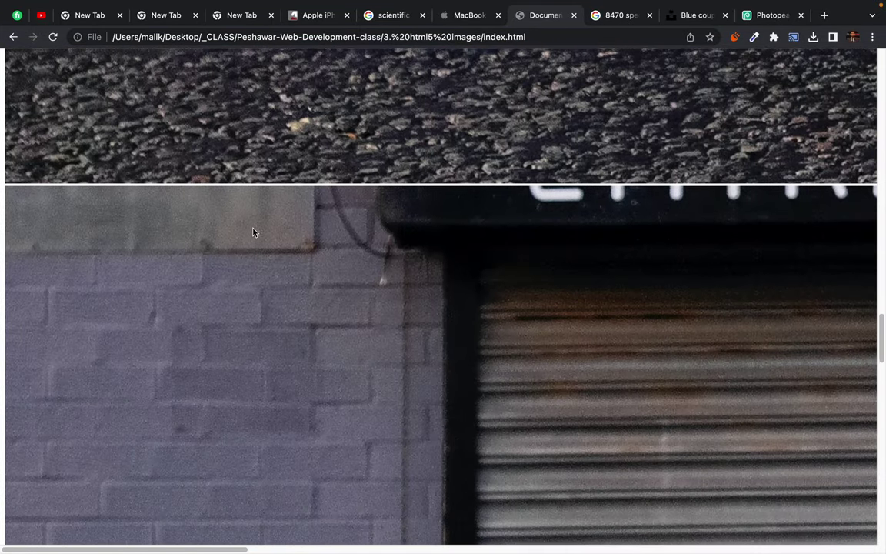
{"action": "scroll", "coordinate": [253, 233], "scroll_direction": "up", "scroll_amount": 20}
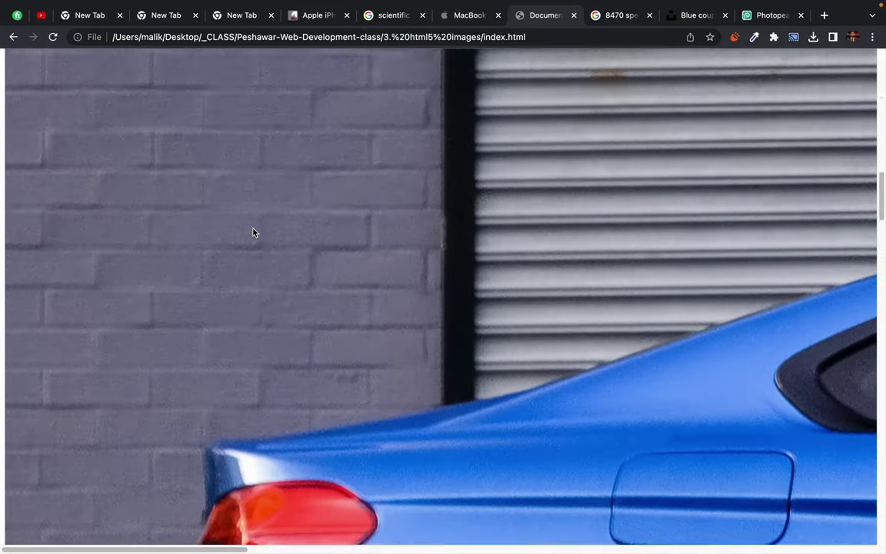
{"action": "scroll", "coordinate": [253, 233], "scroll_direction": "down", "scroll_amount": 5}
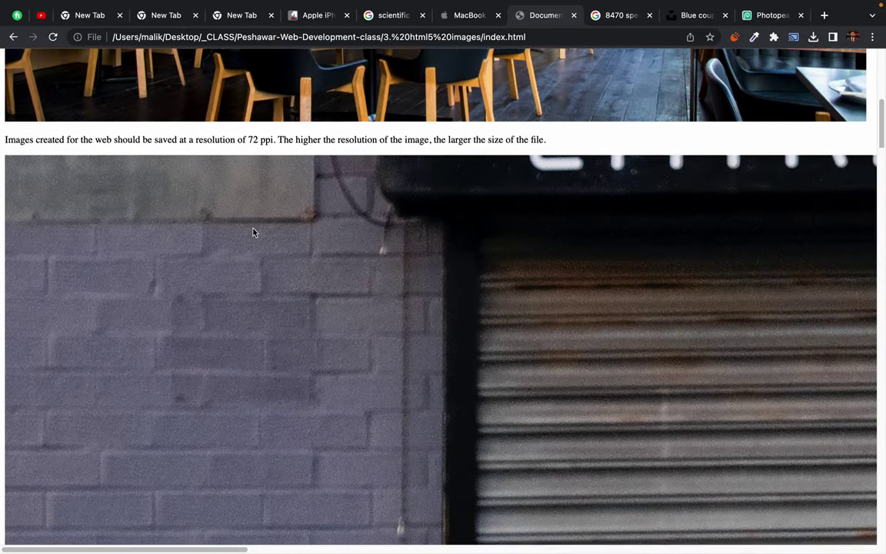
{"action": "scroll", "coordinate": [494, 271], "scroll_direction": "down", "scroll_amount": 15}
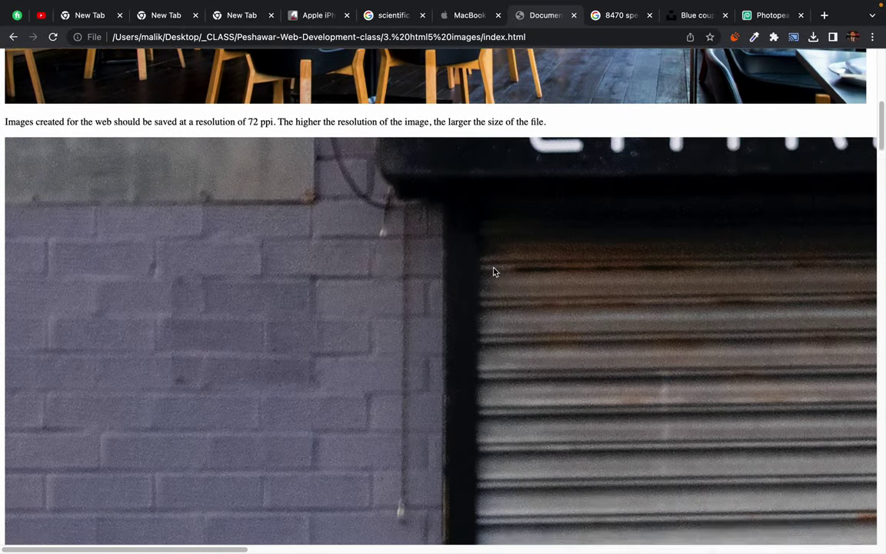
Compare the widths of the 72 ppi and 100 ppi car photos along the edge where they meet on the page.
{"action": "scroll", "coordinate": [494, 271], "scroll_direction": "down", "scroll_amount": 12}
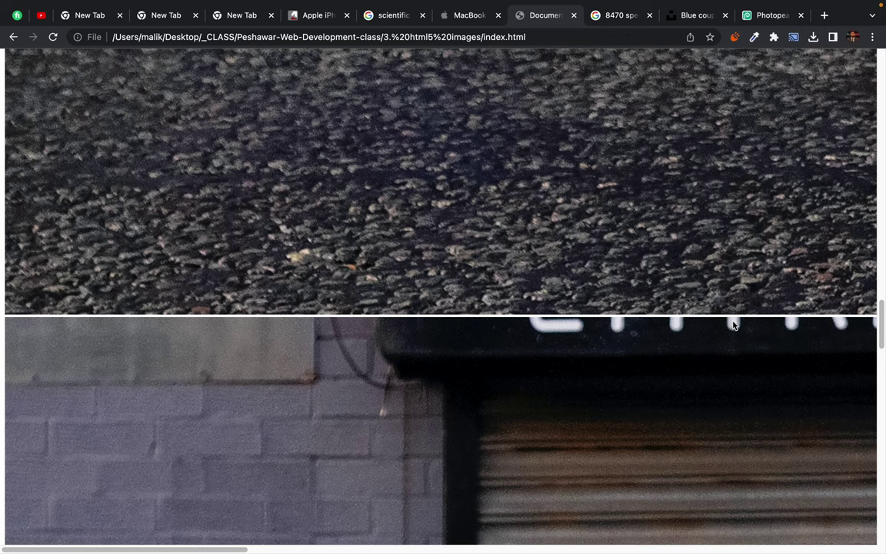
{"action": "scroll", "coordinate": [733, 323], "scroll_direction": "right", "scroll_amount": 15}
{"action": "scroll", "coordinate": [733, 325], "scroll_direction": "right", "scroll_amount": 10}
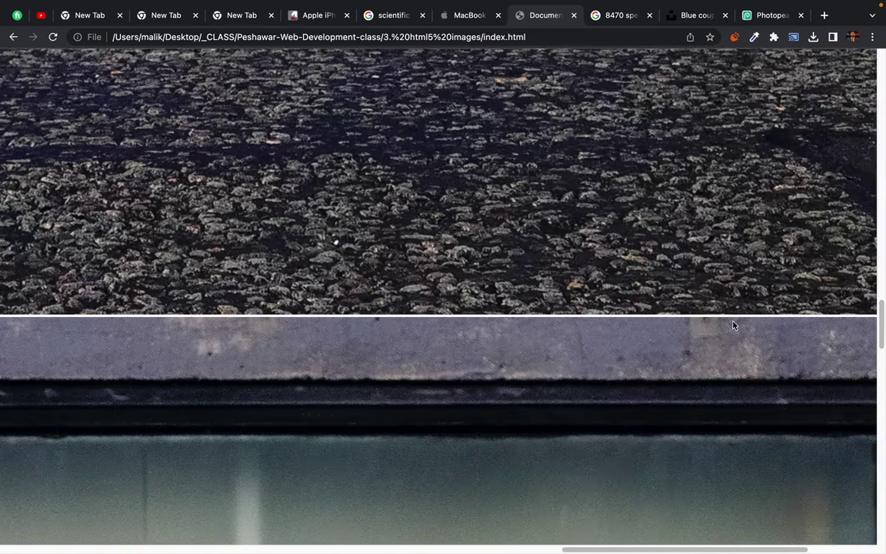
{"action": "scroll", "coordinate": [733, 323], "scroll_direction": "left", "scroll_amount": 5}
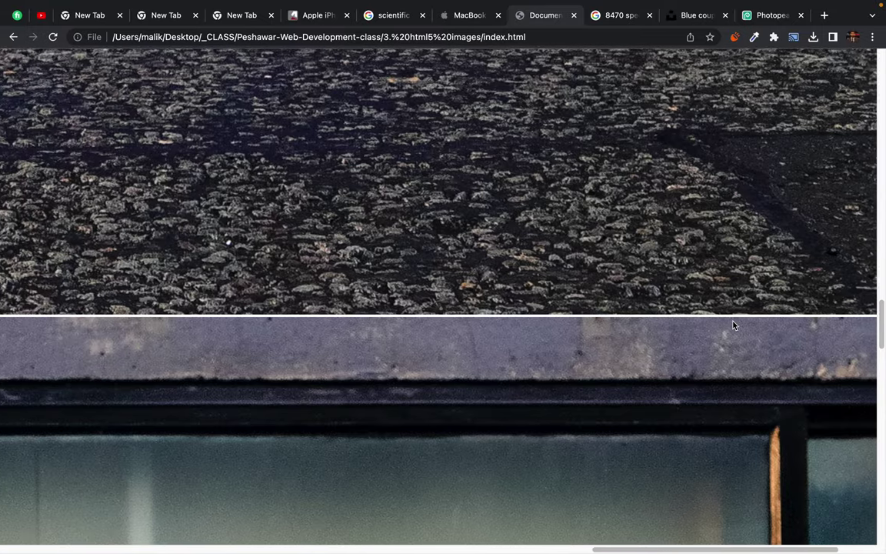
{"action": "scroll", "coordinate": [733, 323], "scroll_direction": "right", "scroll_amount": 6}
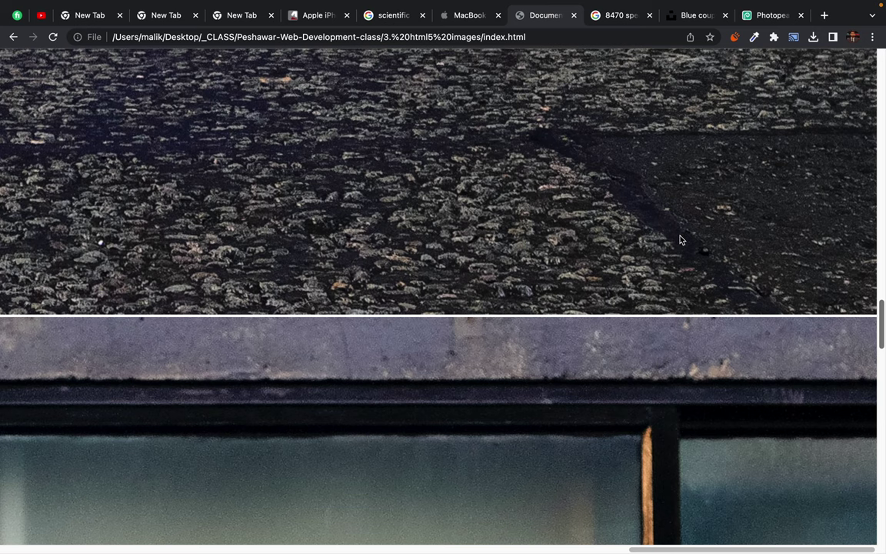
Zoom the HTML5 Images page out to 25% and compare the two car photos at full extent.
{"action": "key", "text": "super+minus"}
{"action": "key", "text": "super+minus"}
{"action": "key", "text": "super+minus"}
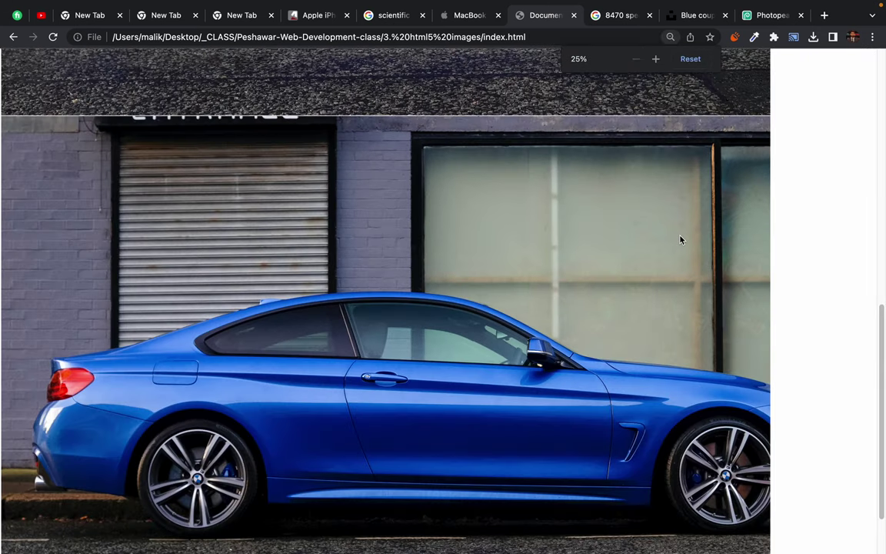
{"action": "scroll", "coordinate": [516, 241], "scroll_direction": "down", "scroll_amount": 20}
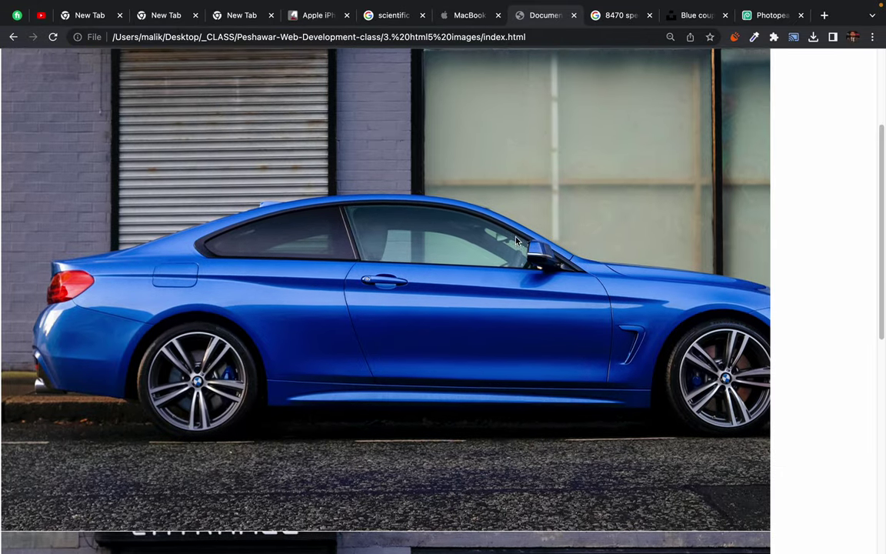
{"action": "scroll", "coordinate": [516, 241], "scroll_direction": "up", "scroll_amount": 10}
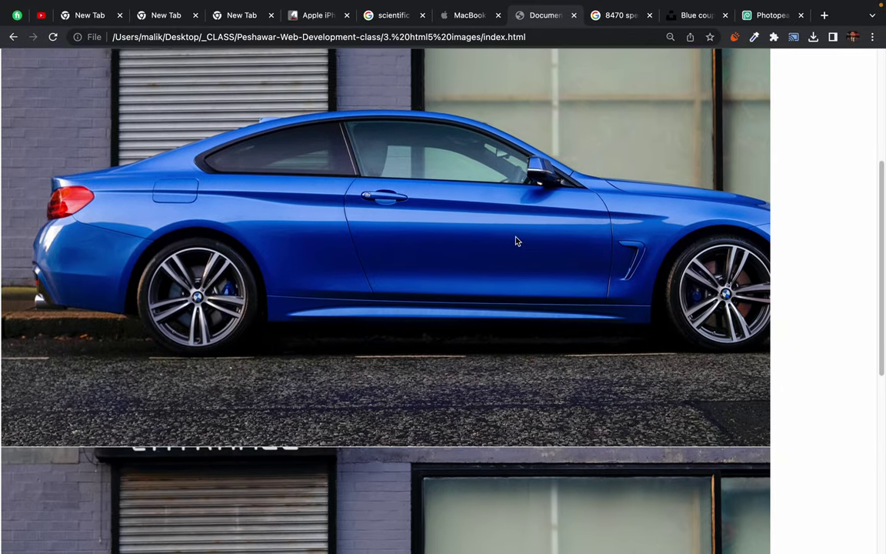
{"action": "scroll", "coordinate": [516, 241], "scroll_direction": "down", "scroll_amount": 5}
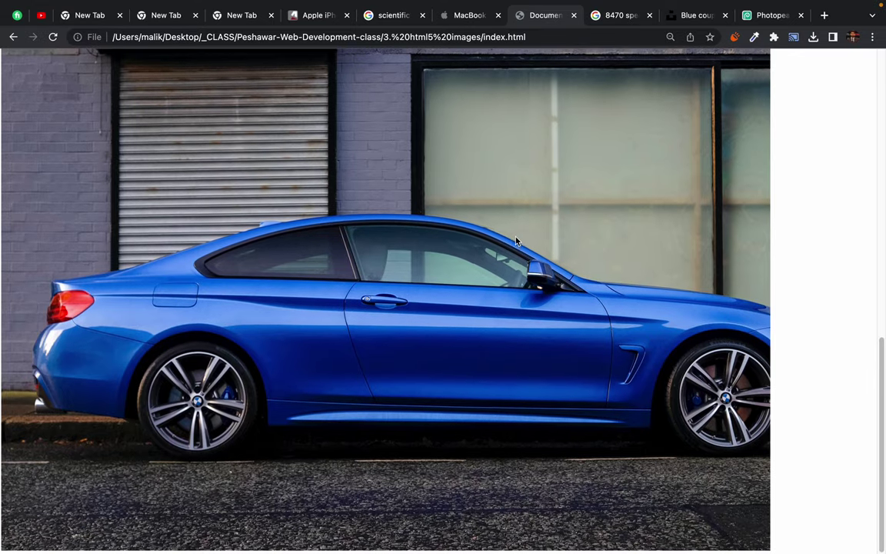
{"action": "scroll", "coordinate": [515, 241], "scroll_direction": "up", "scroll_amount": 5}
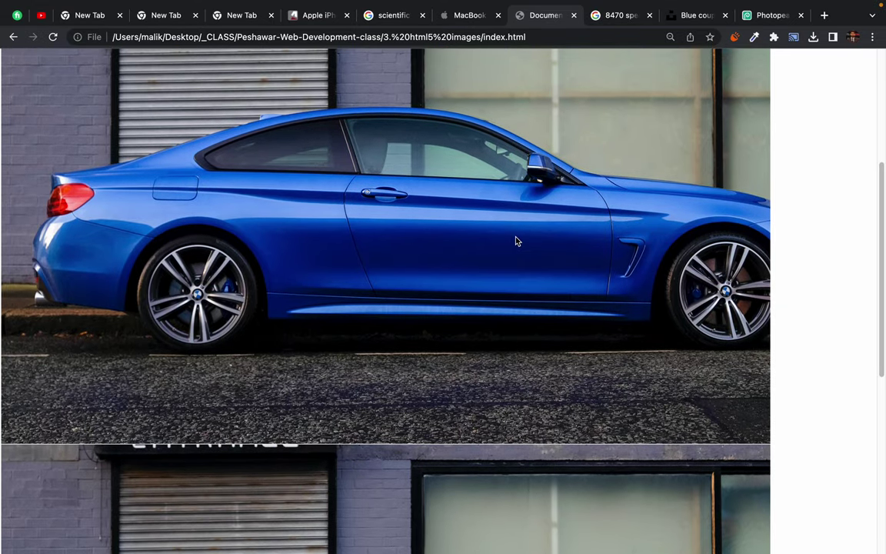
{"action": "scroll", "coordinate": [515, 241], "scroll_direction": "up", "scroll_amount": 5}
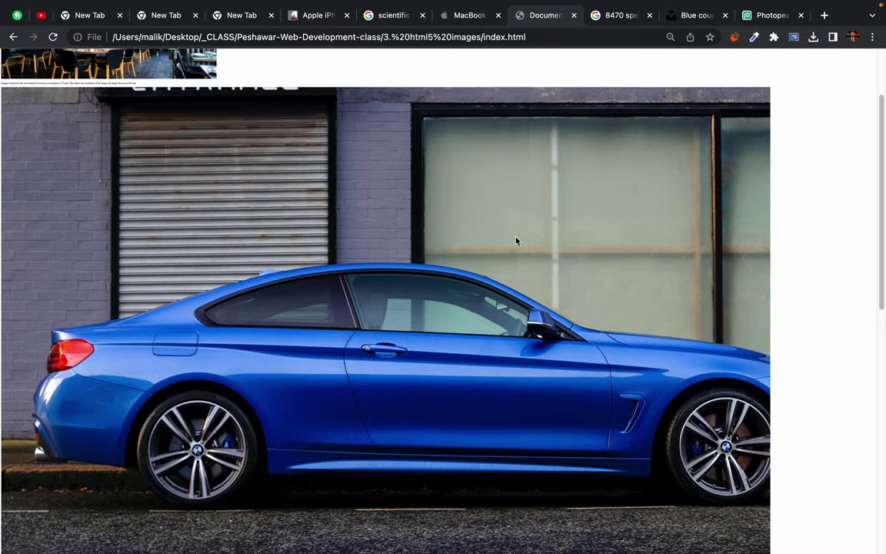
{"action": "scroll", "coordinate": [515, 241], "scroll_direction": "up", "scroll_amount": 3}
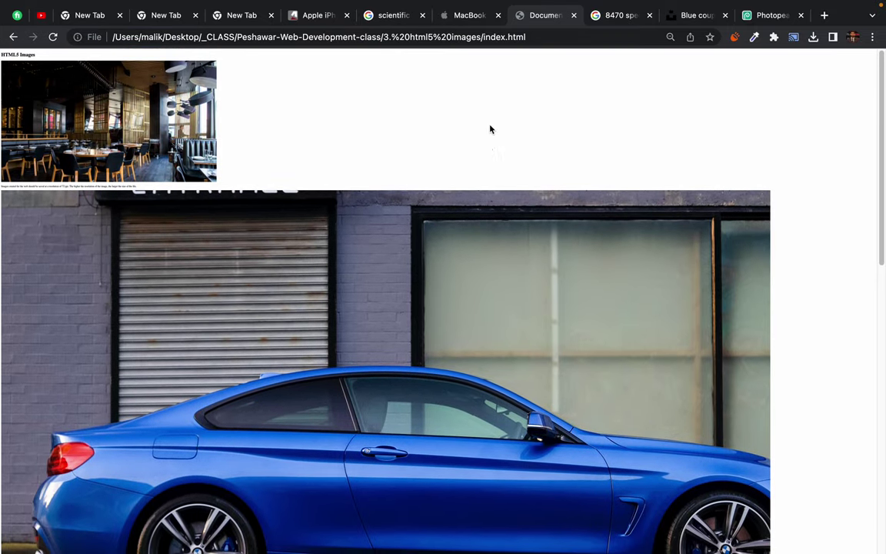
{"action": "mouse_move", "coordinate": [424, 5]}
{"action": "scroll", "coordinate": [405, 334], "scroll_direction": "down", "scroll_amount": 5}
{"action": "scroll", "coordinate": [406, 335], "scroll_direction": "up", "scroll_amount": 5}
Switch to Finder, open 72ppi export.jpg and 100ppi export.jpg in Preview to compare them, and close both image windows.
{"action": "key", "text": "ctrl+Left"}
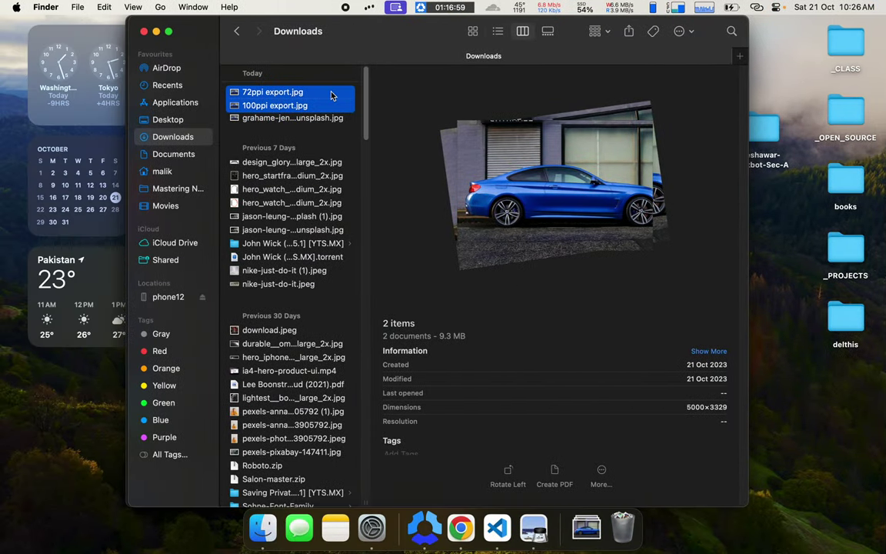
{"action": "left_click", "coordinate": [289, 118]}
{"action": "left_click", "coordinate": [313, 92]}
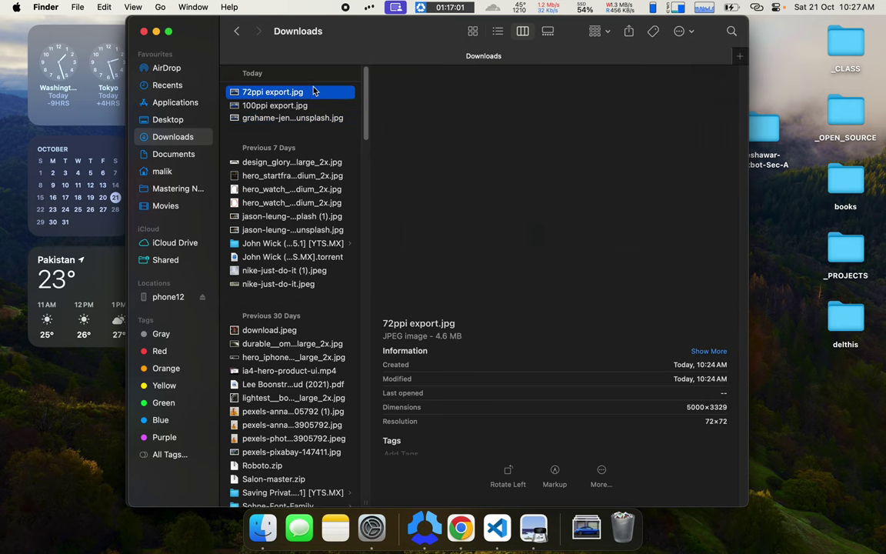
{"action": "double_click", "coordinate": [313, 91]}
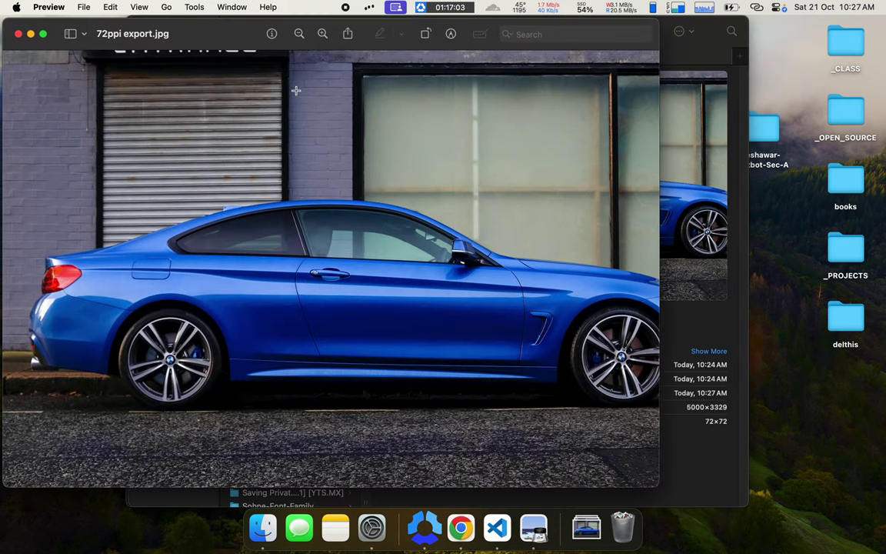
{"action": "left_click_drag", "start_coordinate": [215, 34], "coordinate": [216, 160]}
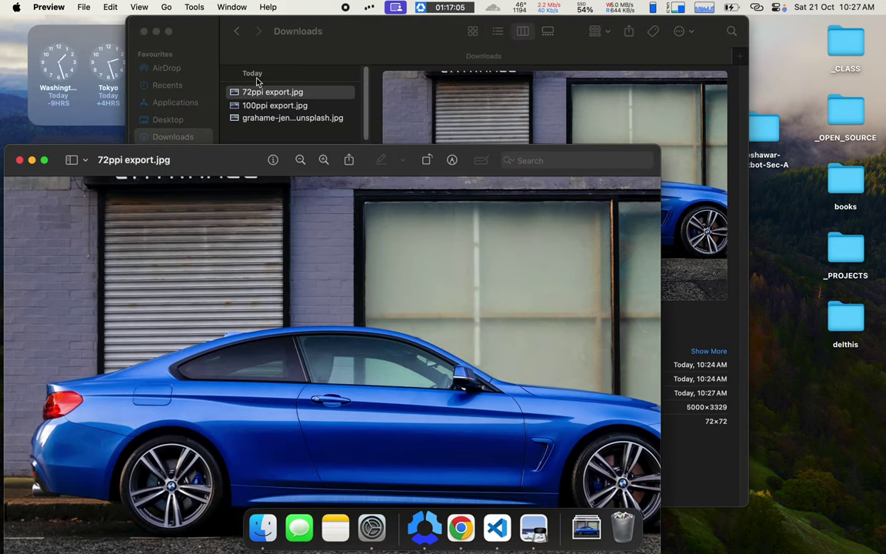
{"action": "left_click", "coordinate": [240, 94]}
{"action": "double_click", "coordinate": [263, 105]}
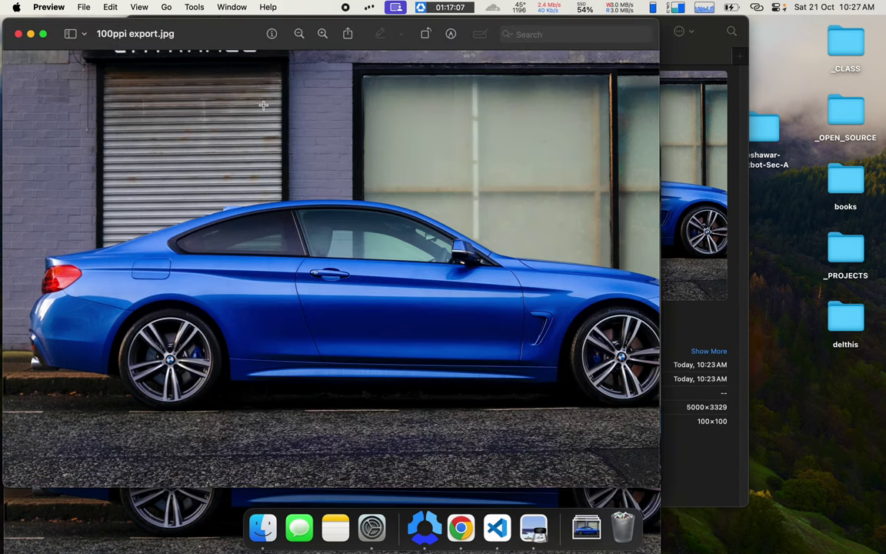
{"action": "mouse_move", "coordinate": [215, 41]}
{"action": "left_mouse_down"}
{"action": "mouse_move", "coordinate": [284, 49]}
{"action": "mouse_move", "coordinate": [316, 66]}
{"action": "mouse_move", "coordinate": [235, 32]}
{"action": "mouse_move", "coordinate": [161, 31]}
{"action": "mouse_move", "coordinate": [261, 28]}
{"action": "mouse_move", "coordinate": [215, 31]}
{"action": "left_mouse_up"}
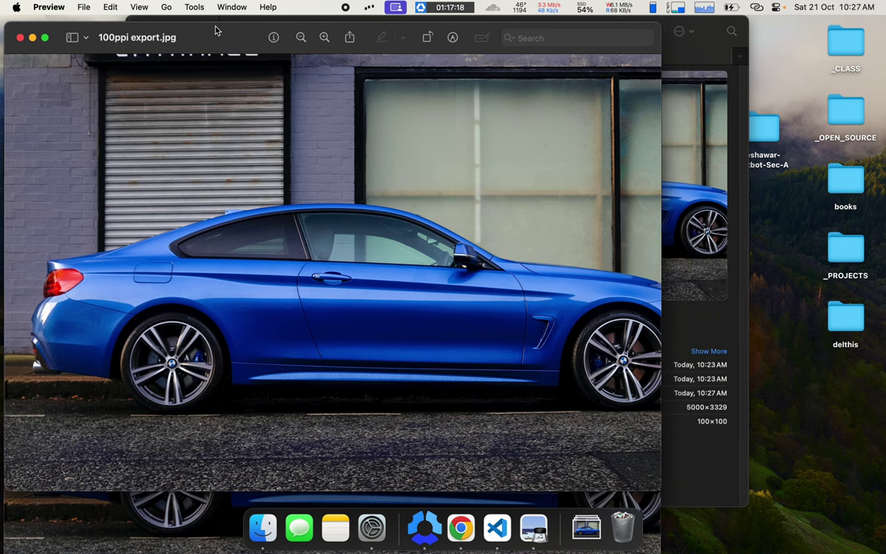
{"action": "left_click", "coordinate": [20, 37]}
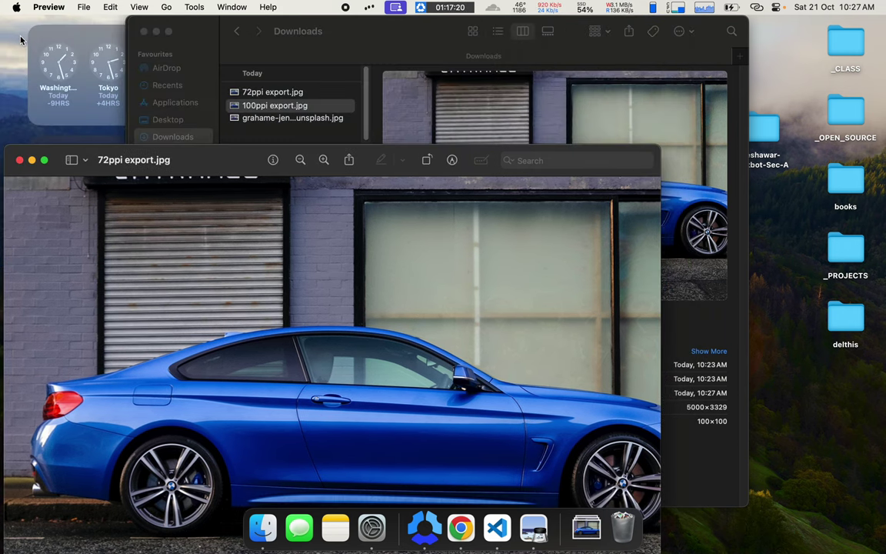
{"action": "left_click", "coordinate": [19, 160]}
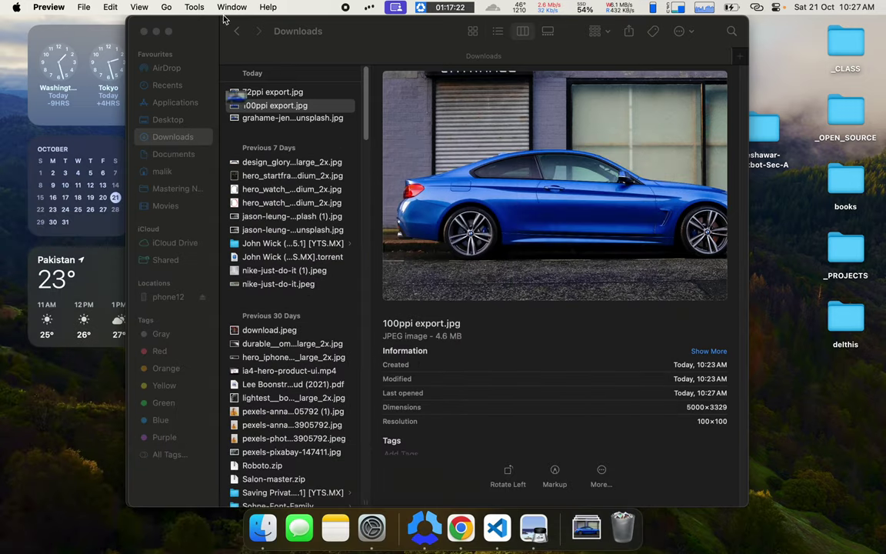
Review both car exports together in the Downloads folder and close the Finder window.
{"action": "left_click", "coordinate": [283, 93], "text": "shift"}
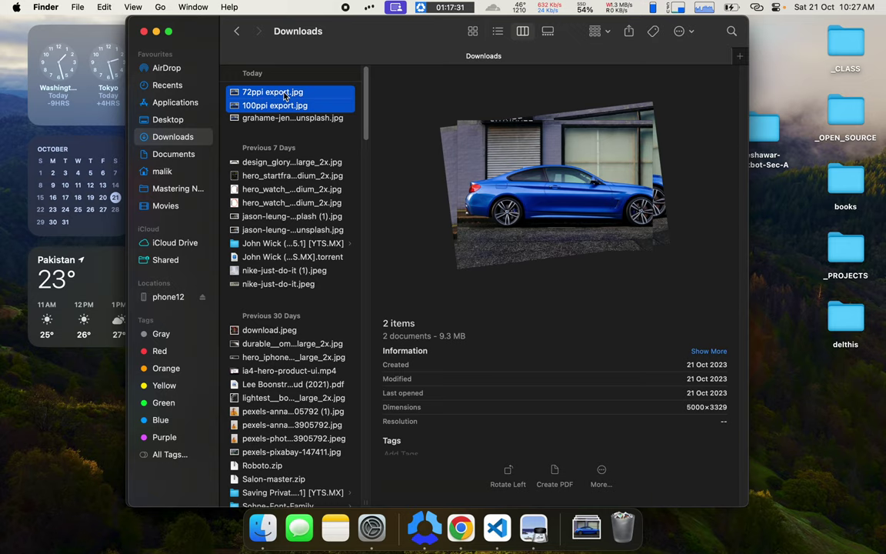
{"action": "key", "text": "ctrl+Right"}
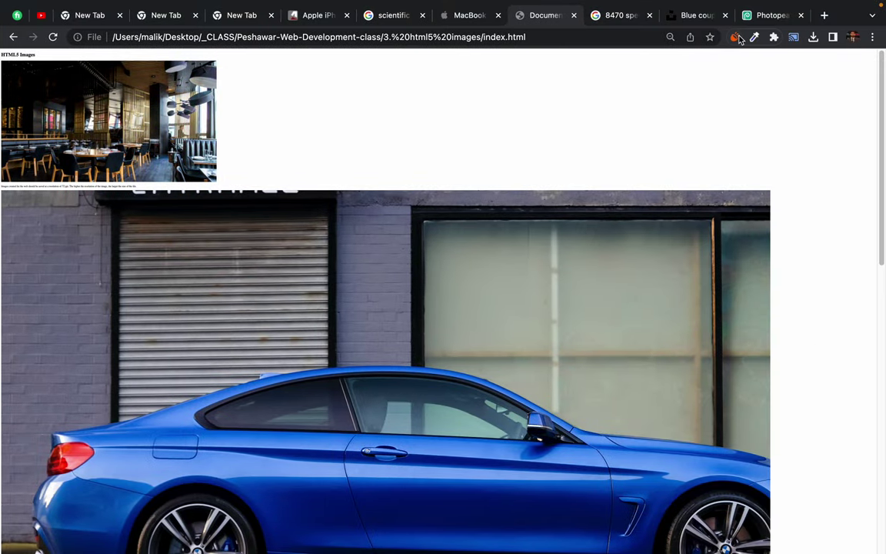
{"action": "mouse_move", "coordinate": [814, 4]}
{"action": "key", "text": "super+Tab"}
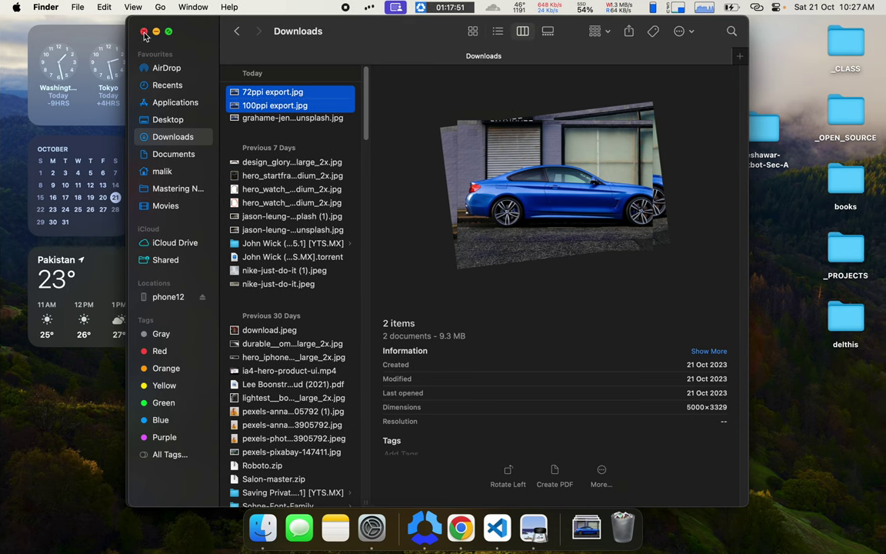
{"action": "left_click", "coordinate": [144, 32]}
{"action": "left_click", "coordinate": [144, 32]}
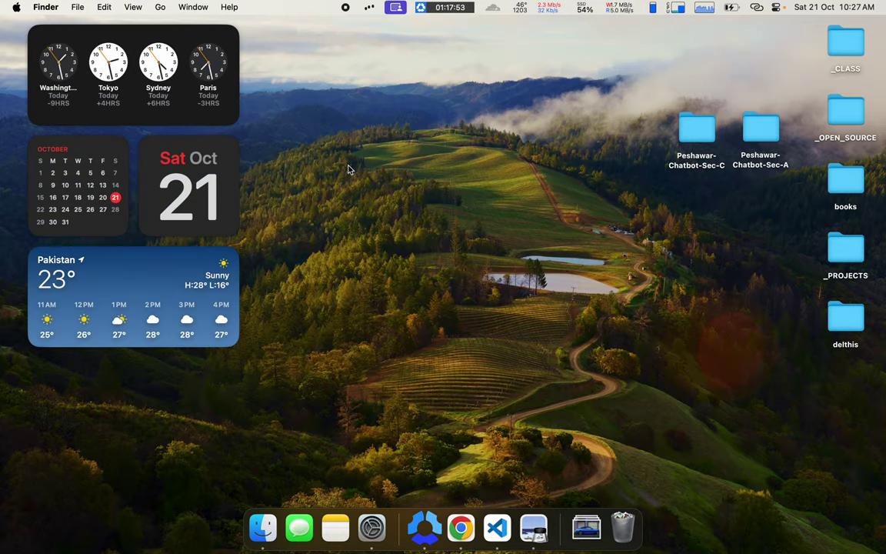
Switch to the book's Image Resolution page and read the introduction about saving web images at 72 ppi.
{"action": "key", "text": "ctrl+Right"}
{"action": "key", "text": "ctrl+Right"}
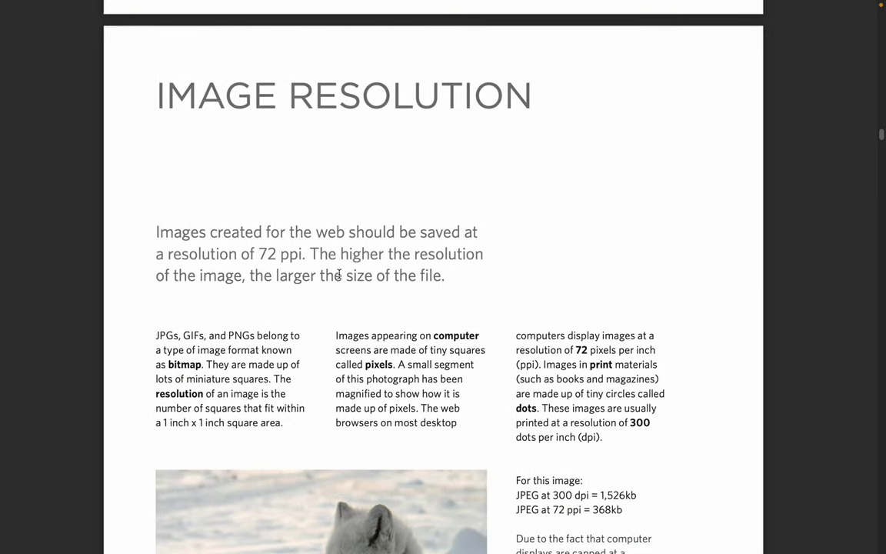
{"action": "left_click_drag", "start_coordinate": [140, 235], "coordinate": [490, 305]}
{"action": "left_click", "coordinate": [494, 304]}
{"action": "scroll", "coordinate": [398, 389], "scroll_direction": "down", "scroll_amount": 4}
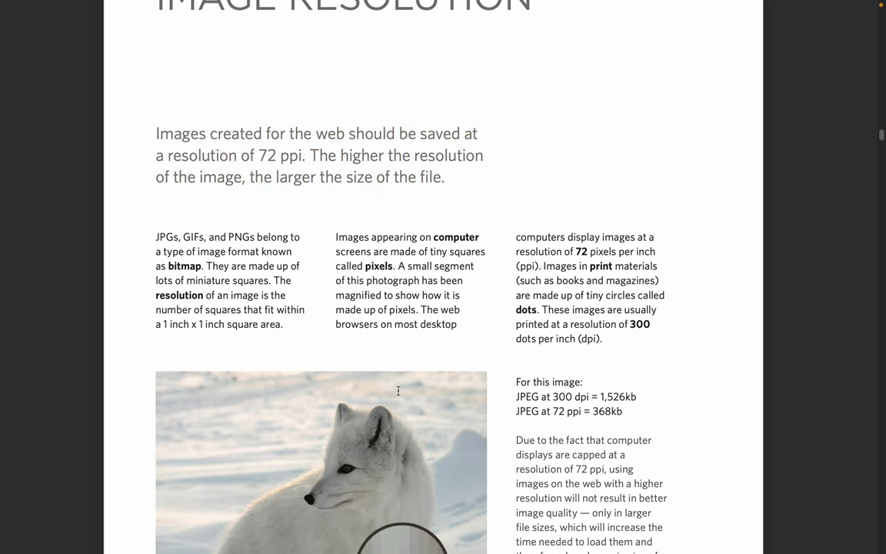
{"action": "scroll", "coordinate": [398, 391], "scroll_direction": "down", "scroll_amount": 3}
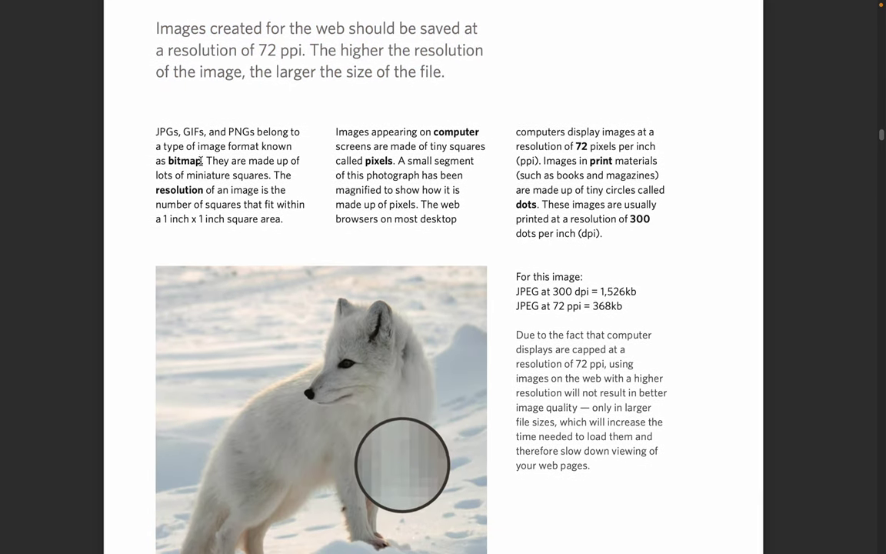
Read the paragraph on bitmap formats, highlighting the terms JPGs, GIFs, PNGs and bitmap in turn.
{"action": "left_click_drag", "start_coordinate": [153, 127], "coordinate": [296, 229]}
{"action": "left_click", "coordinate": [296, 230]}
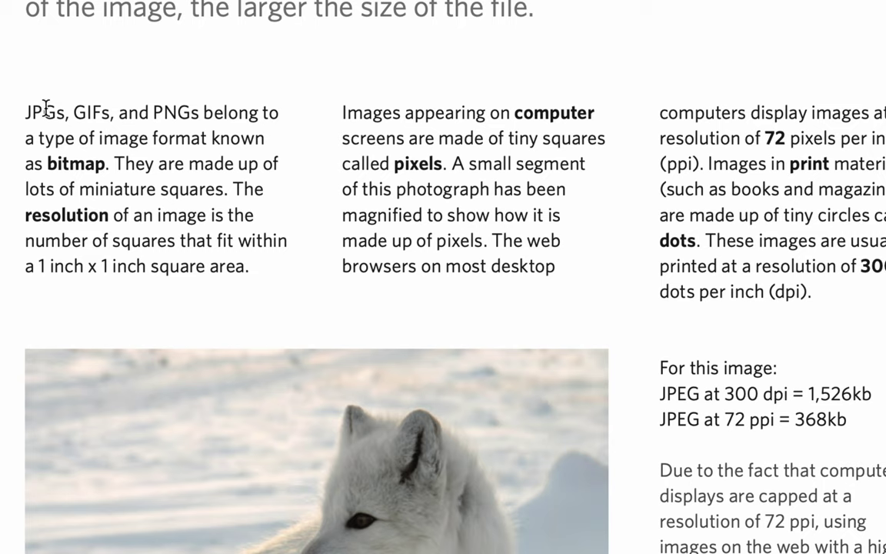
{"action": "double_click", "coordinate": [47, 111]}
{"action": "double_click", "coordinate": [85, 111]}
{"action": "double_click", "coordinate": [176, 112]}
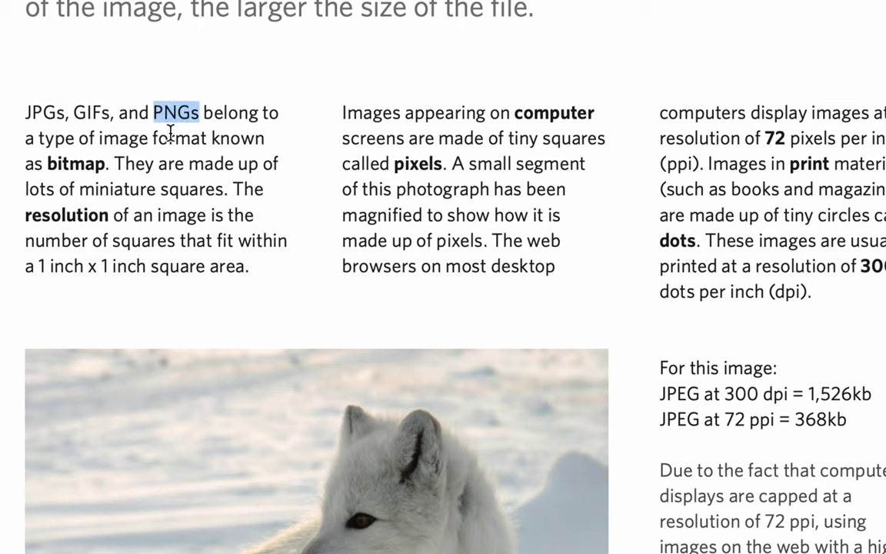
{"action": "left_click", "coordinate": [76, 164]}
{"action": "double_click", "coordinate": [76, 164]}
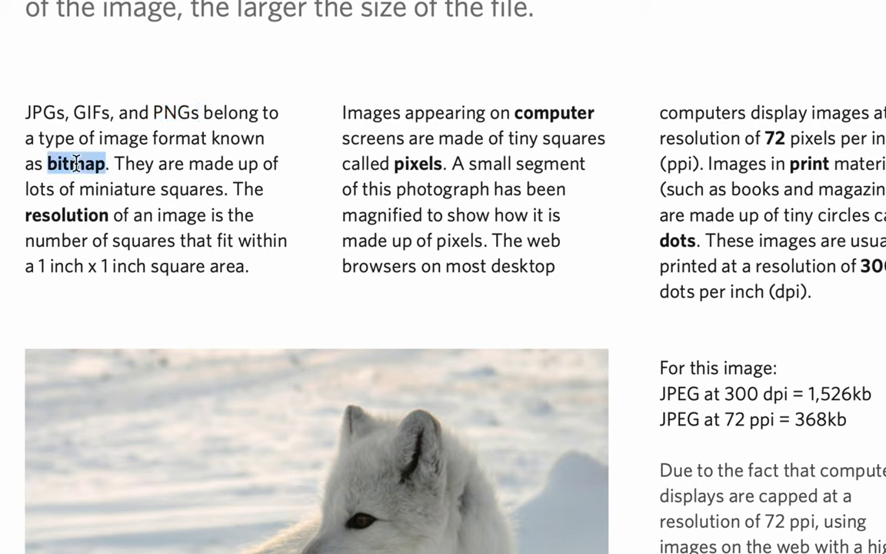
{"action": "left_click", "coordinate": [76, 163]}
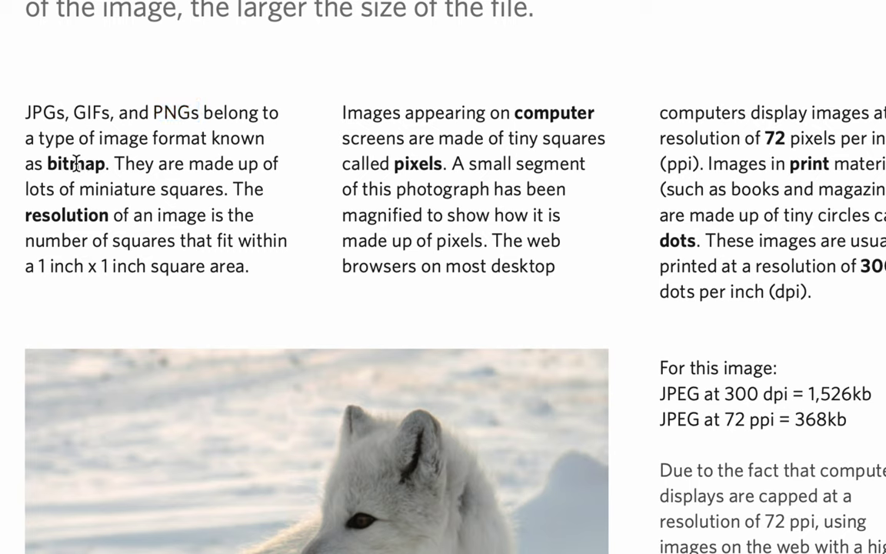